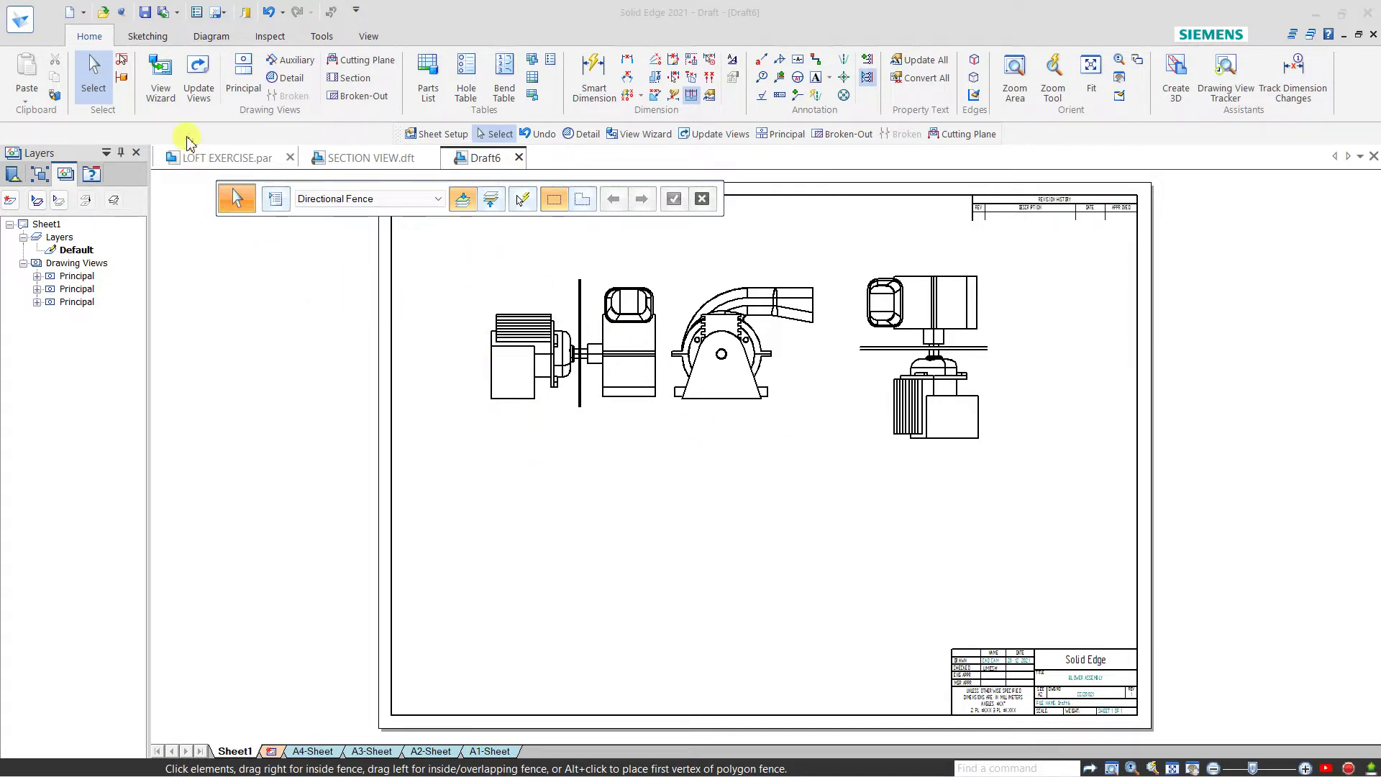
Place a 1:2 isometric view from the CYLINDER ASSEMBLY file below the blower views.
{"action": "left_click", "coordinate": [164, 101]}
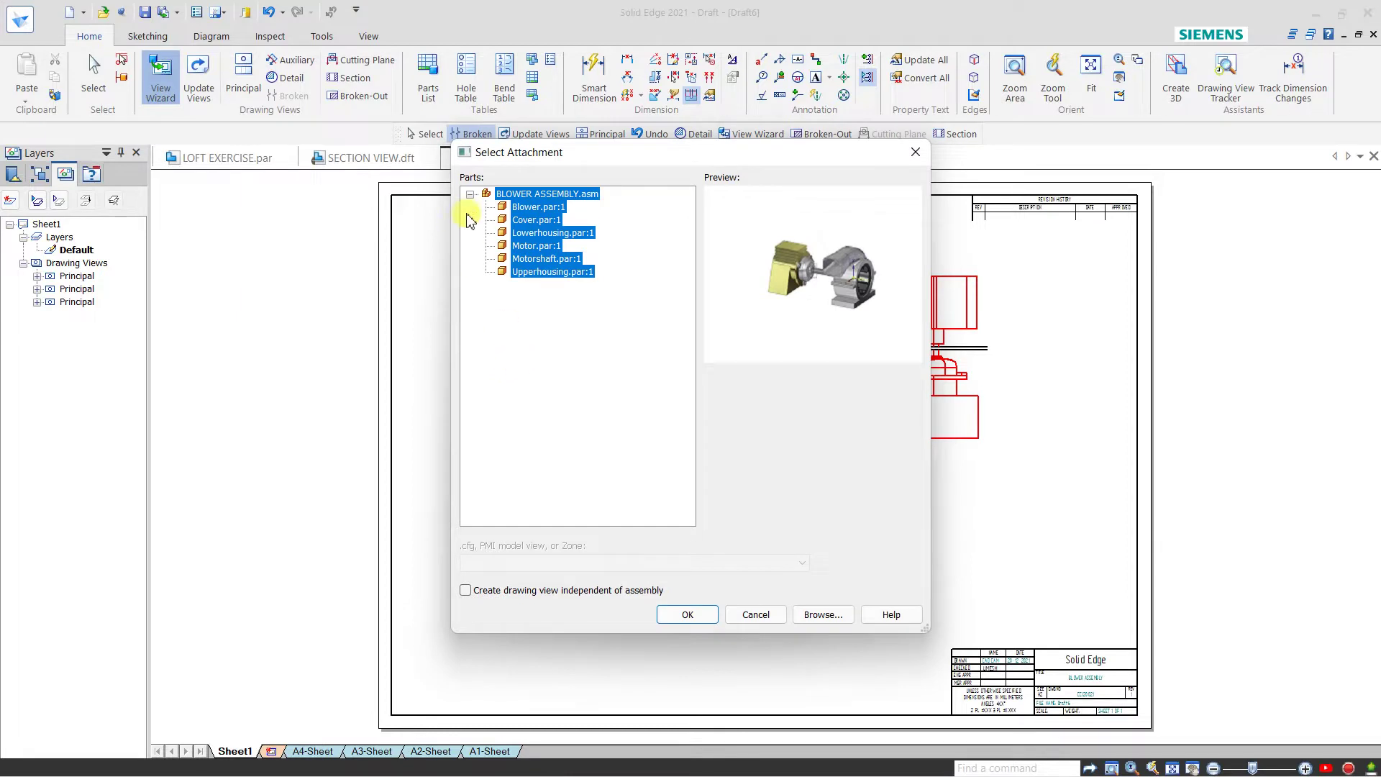
{"action": "left_click", "coordinate": [821, 616]}
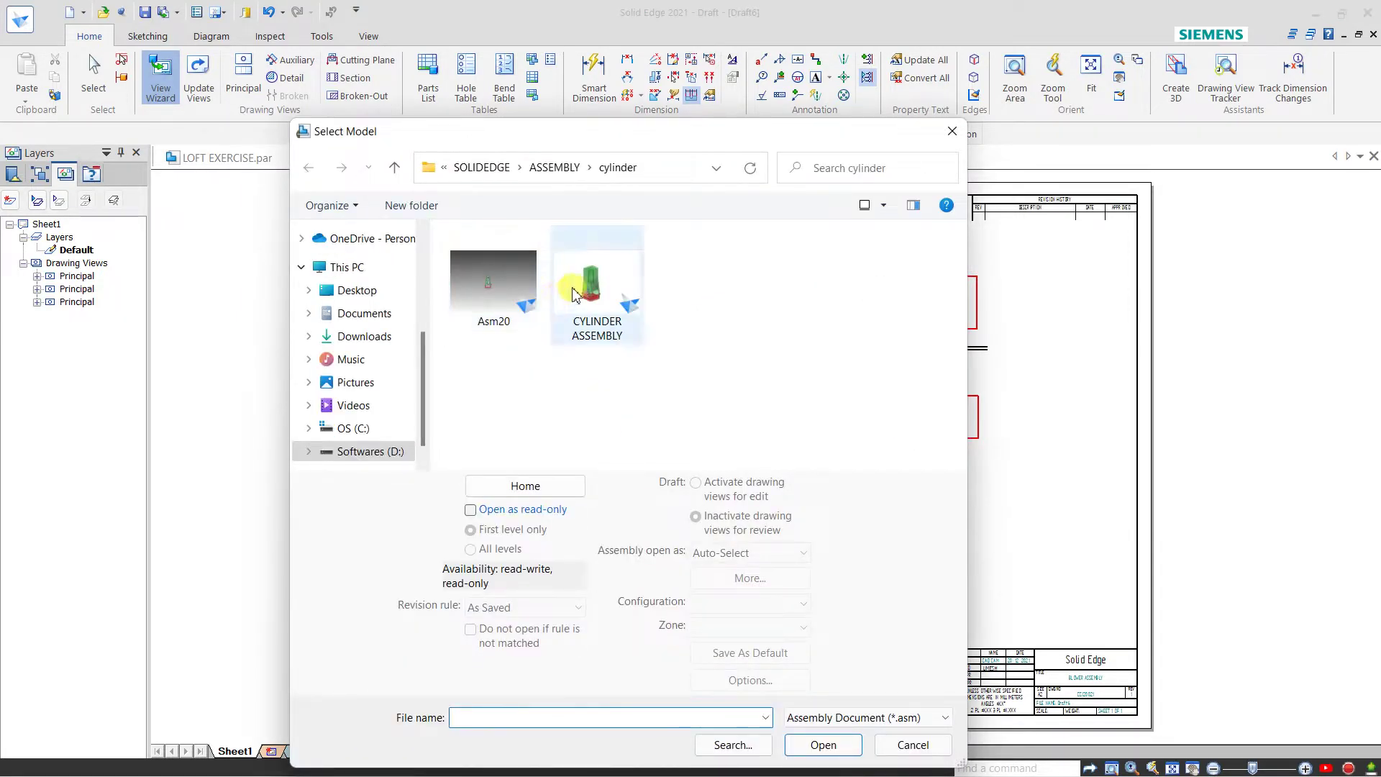
{"action": "left_click", "coordinate": [590, 288]}
{"action": "left_click", "coordinate": [820, 745]}
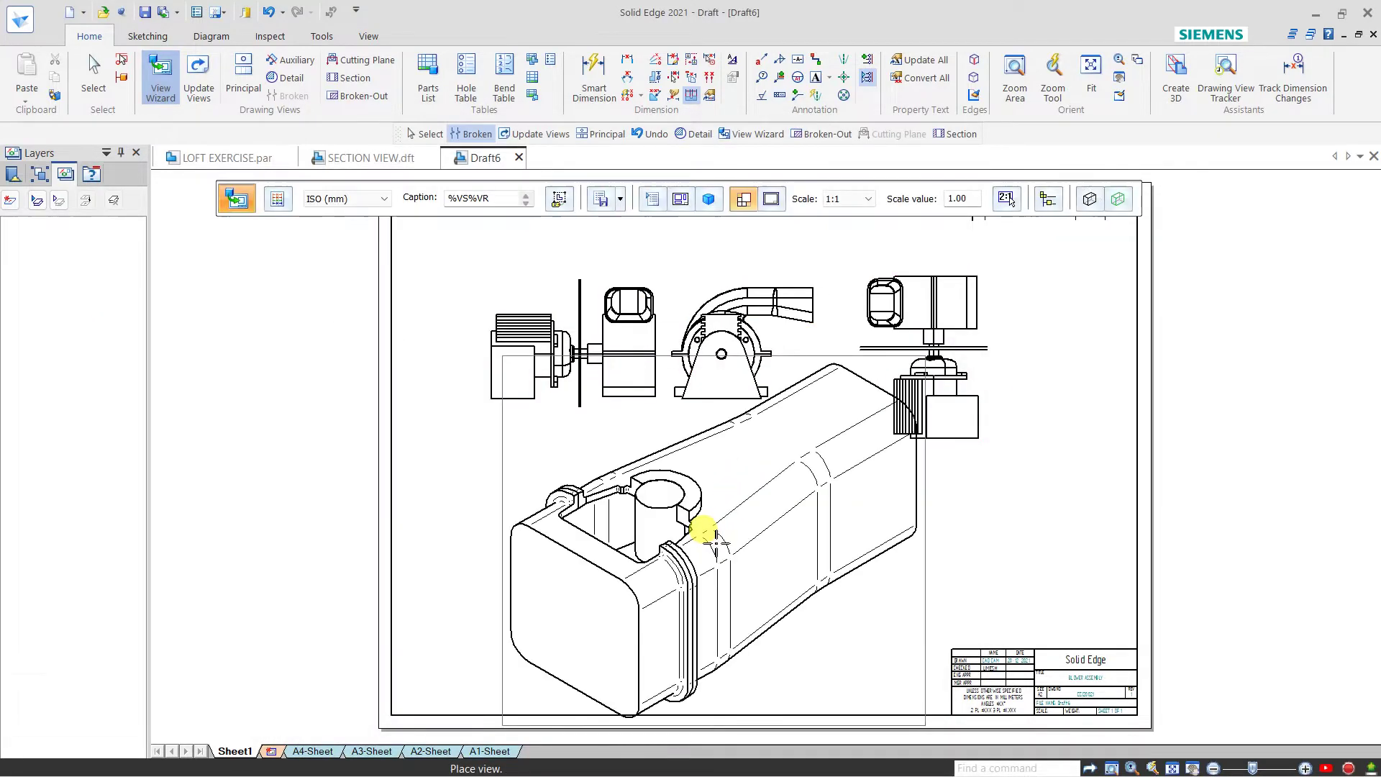
{"action": "left_click", "coordinate": [864, 199]}
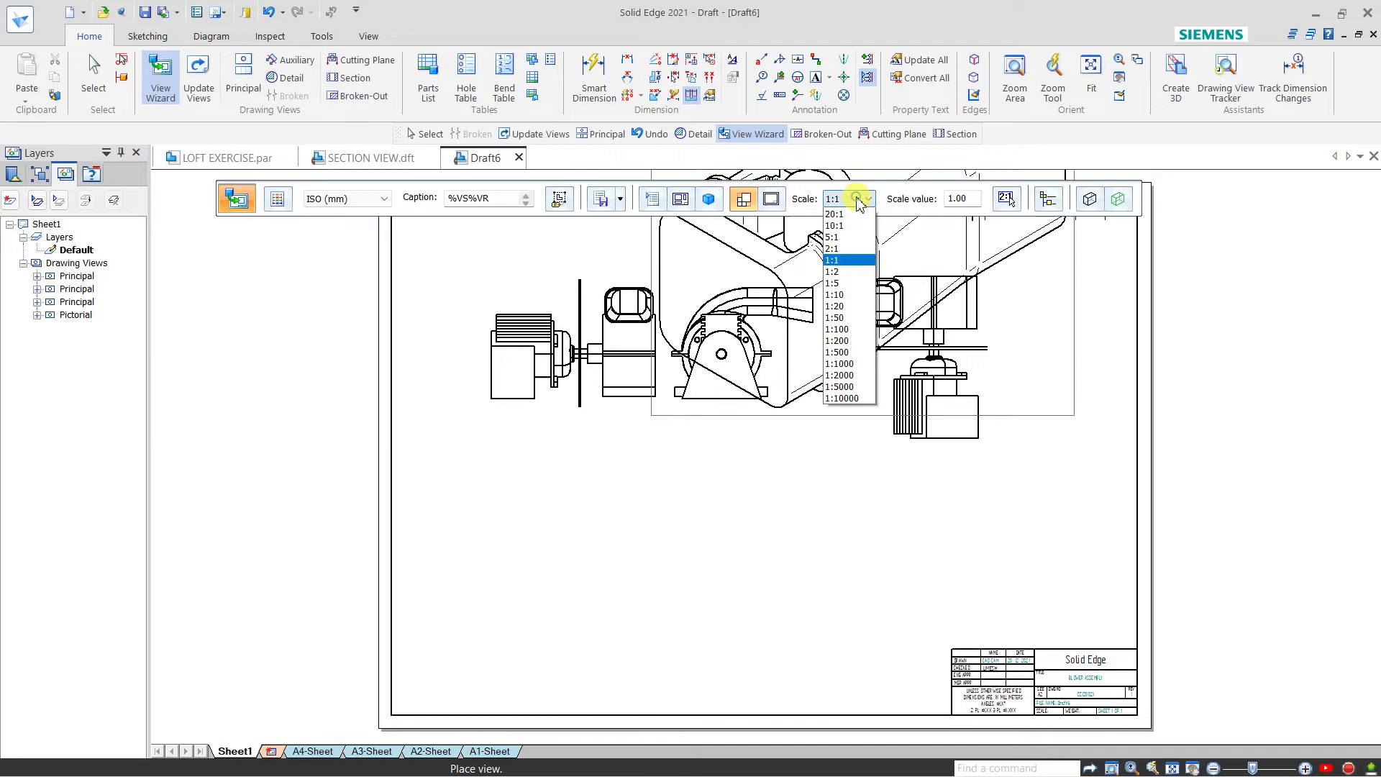
{"action": "left_click", "coordinate": [833, 287]}
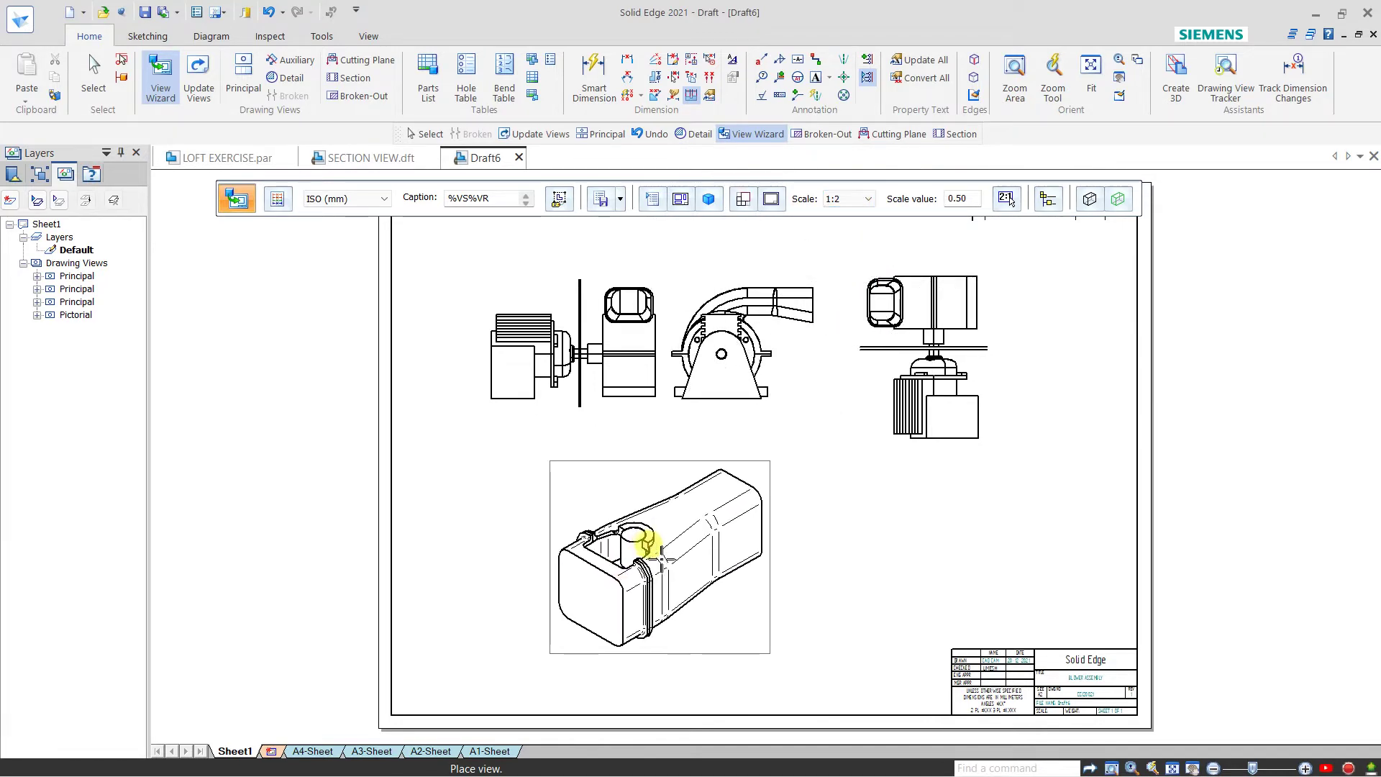
{"action": "left_click", "coordinate": [655, 532]}
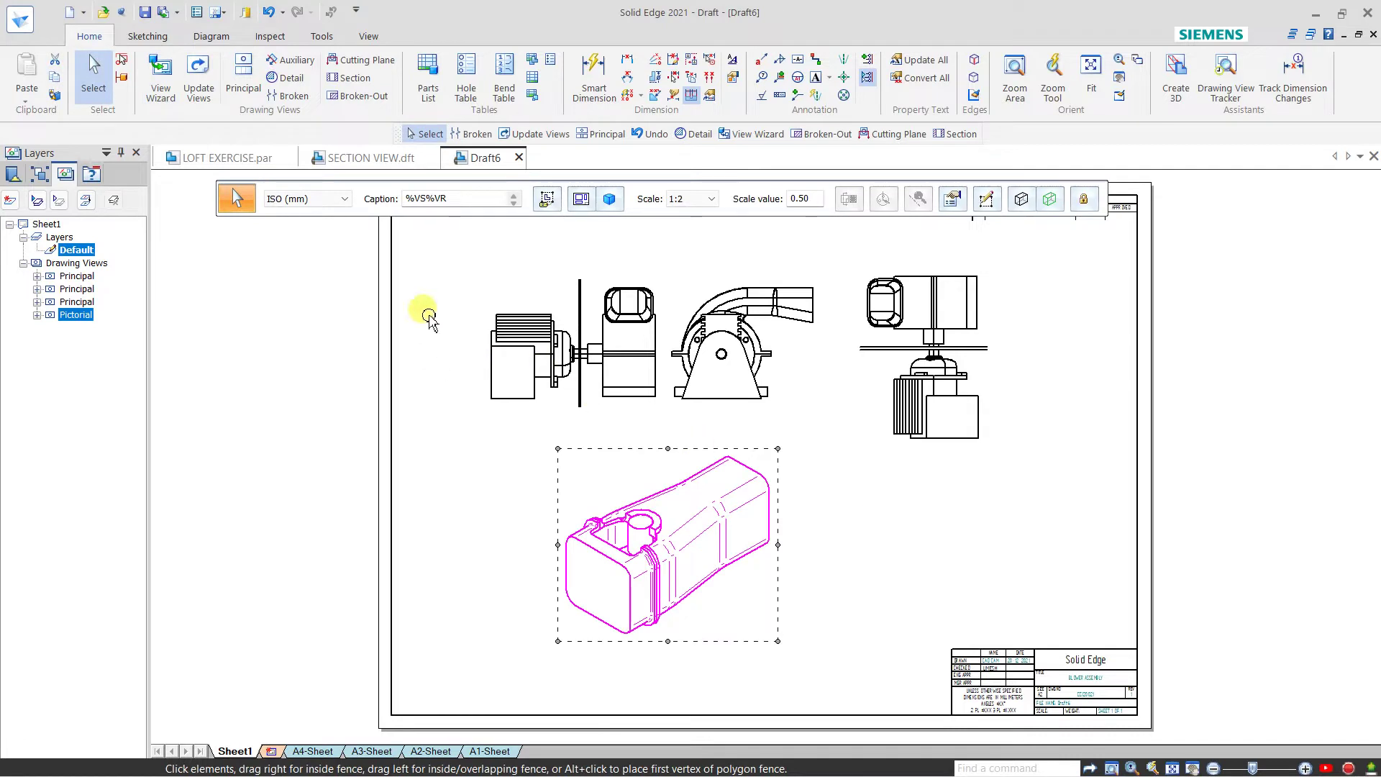
Create a 1:2 view of the cylinder assembly with top as the primary view, placed right of the isometric.
{"action": "left_click", "coordinate": [159, 70]}
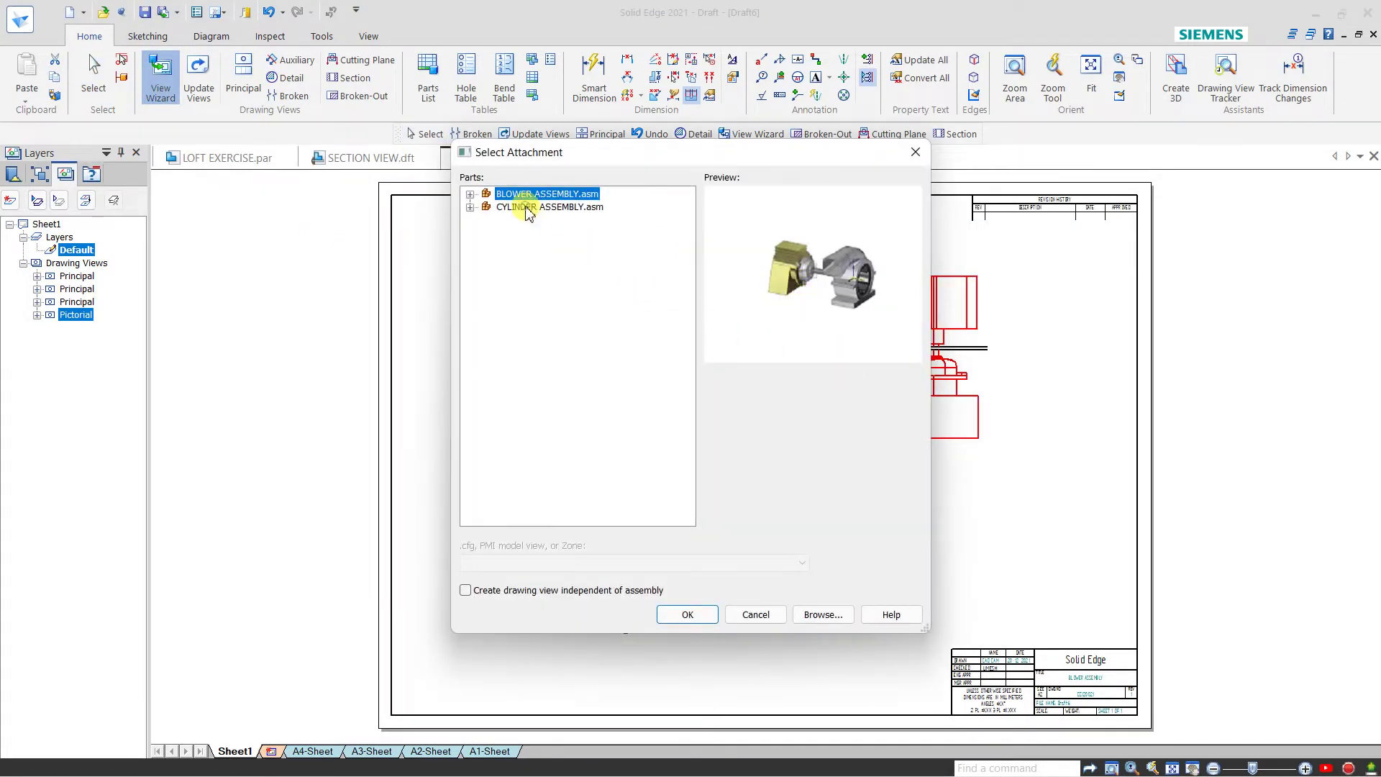
{"action": "key", "text": "Down"}
{"action": "left_click", "coordinate": [688, 615]}
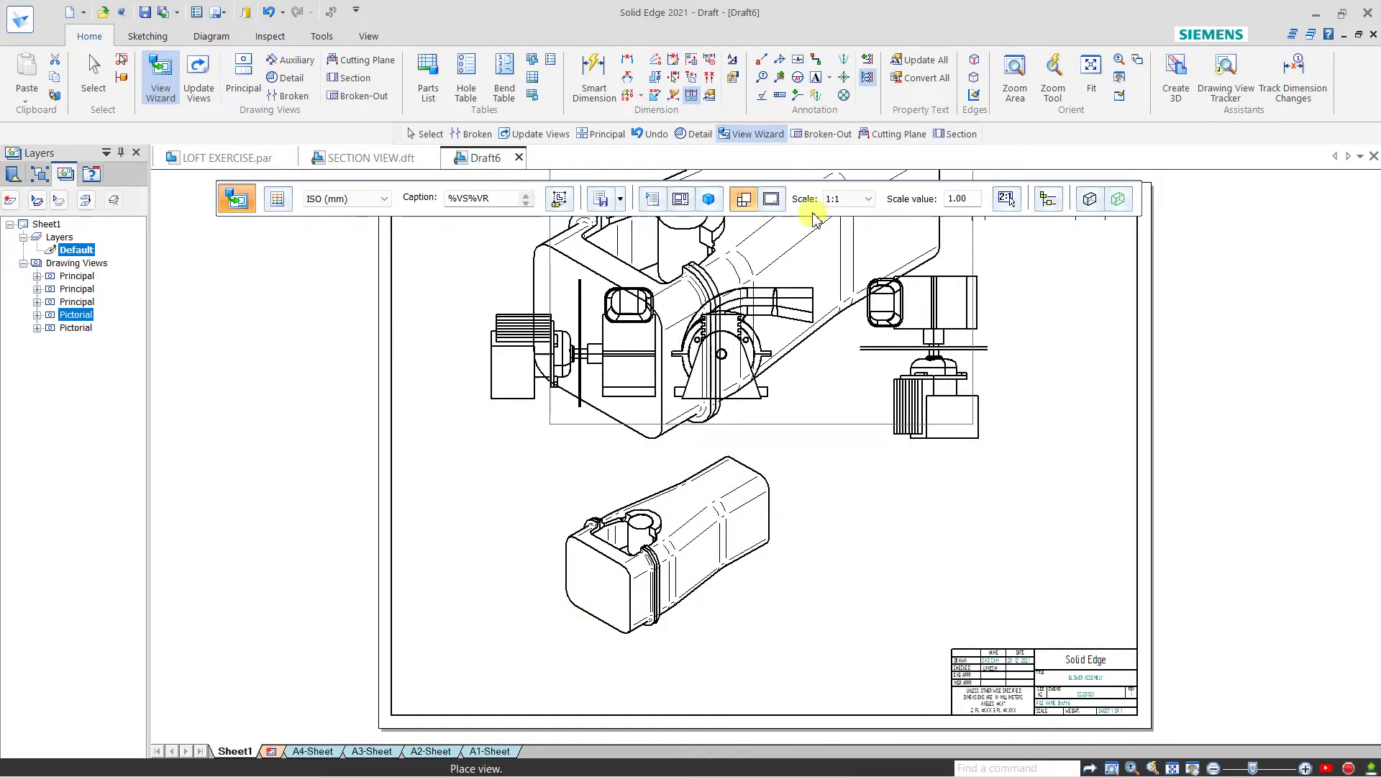
{"action": "left_click", "coordinate": [845, 198]}
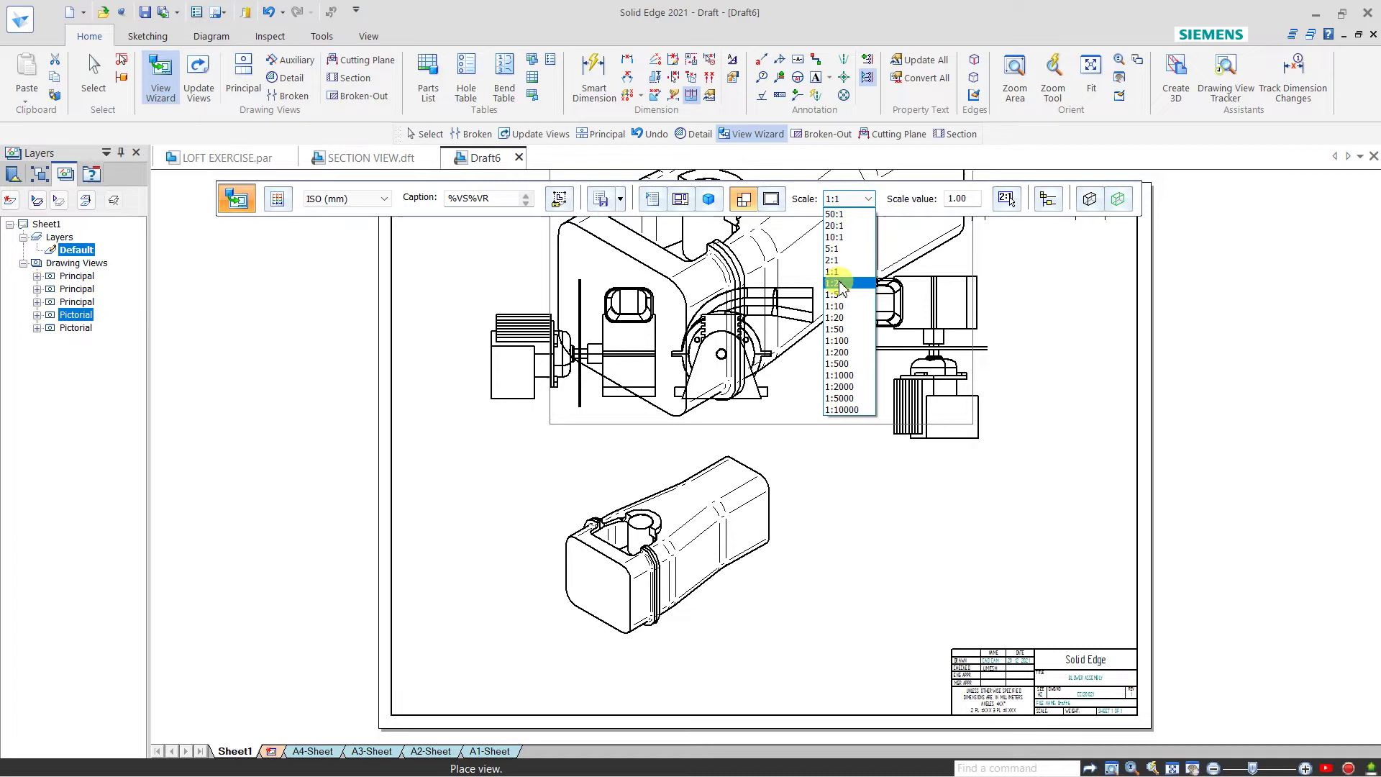
{"action": "left_click", "coordinate": [837, 282]}
{"action": "left_click", "coordinate": [709, 198]}
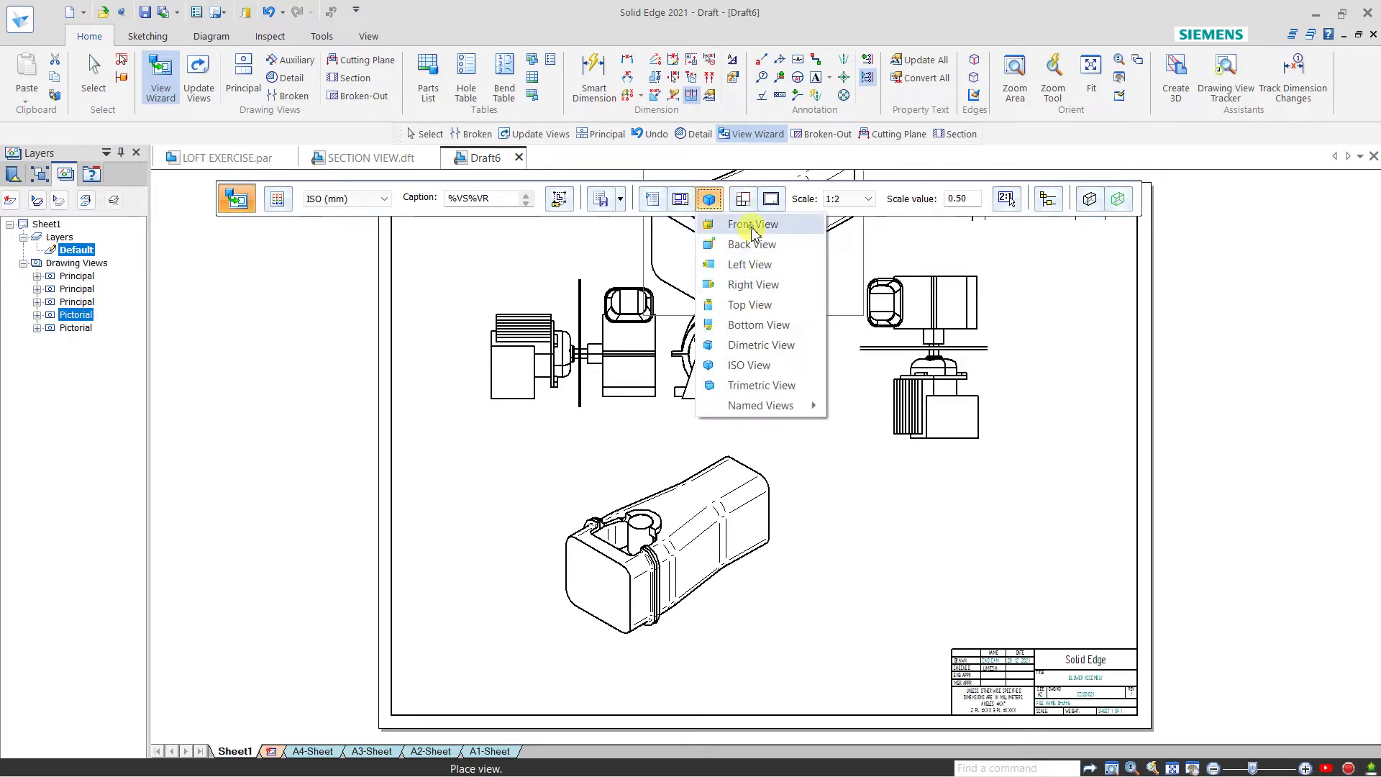
{"action": "left_click", "coordinate": [752, 225]}
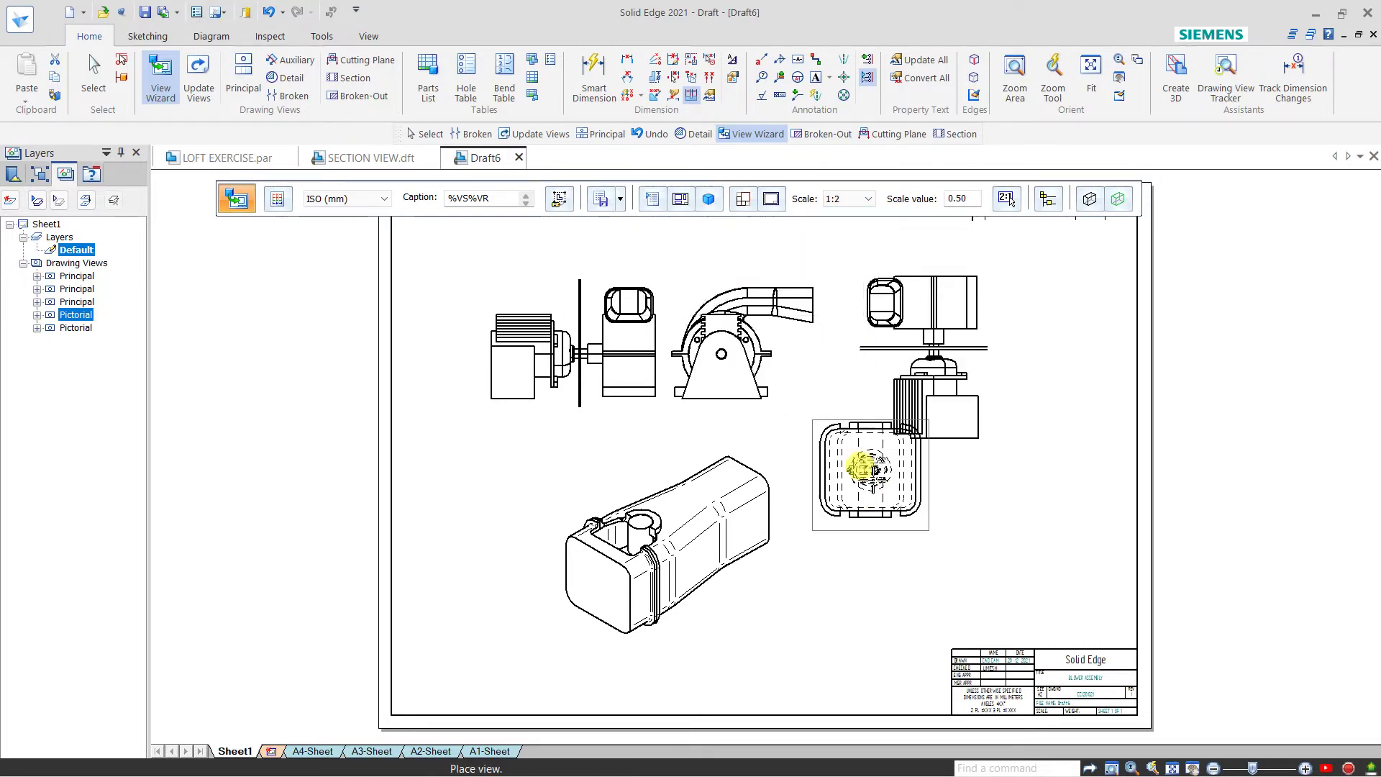
{"action": "left_click", "coordinate": [681, 200]}
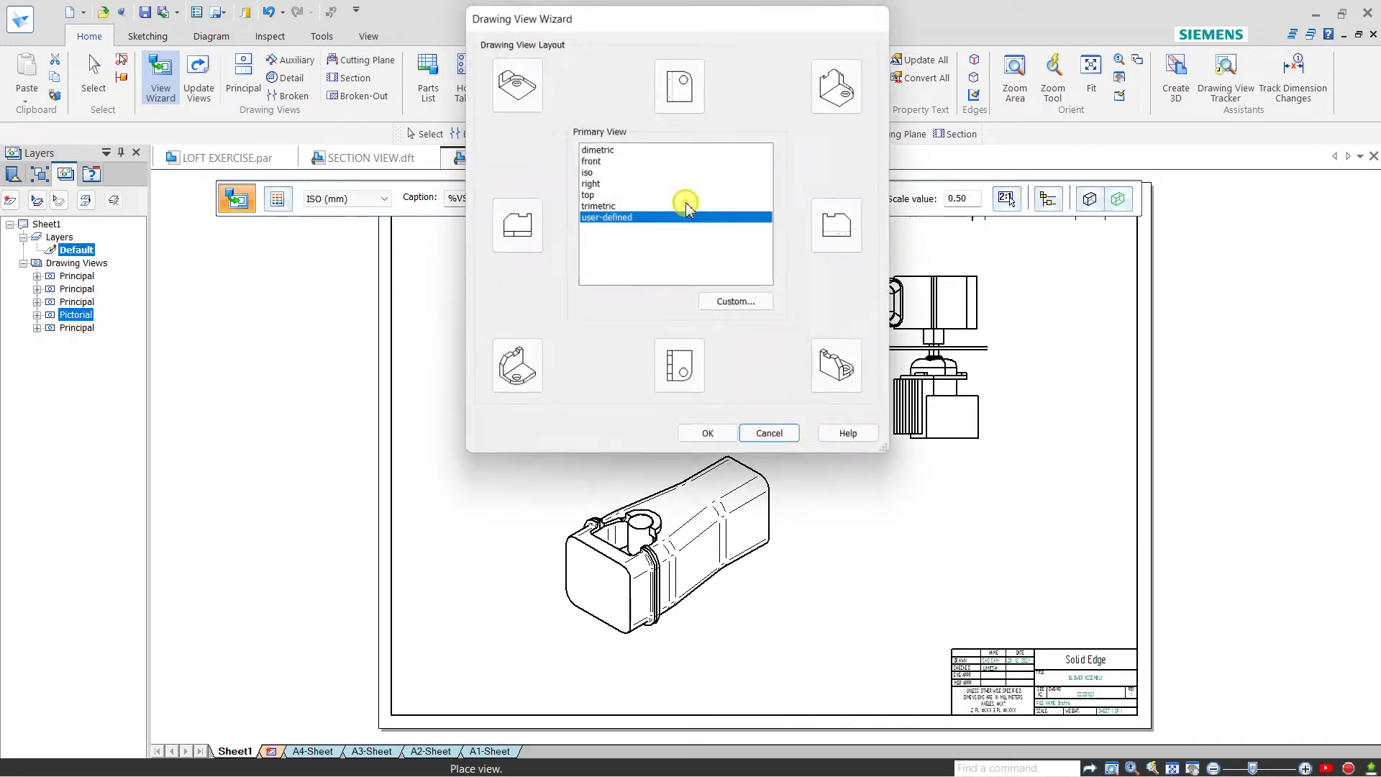
{"action": "left_click", "coordinate": [589, 194]}
{"action": "left_click", "coordinate": [710, 439]}
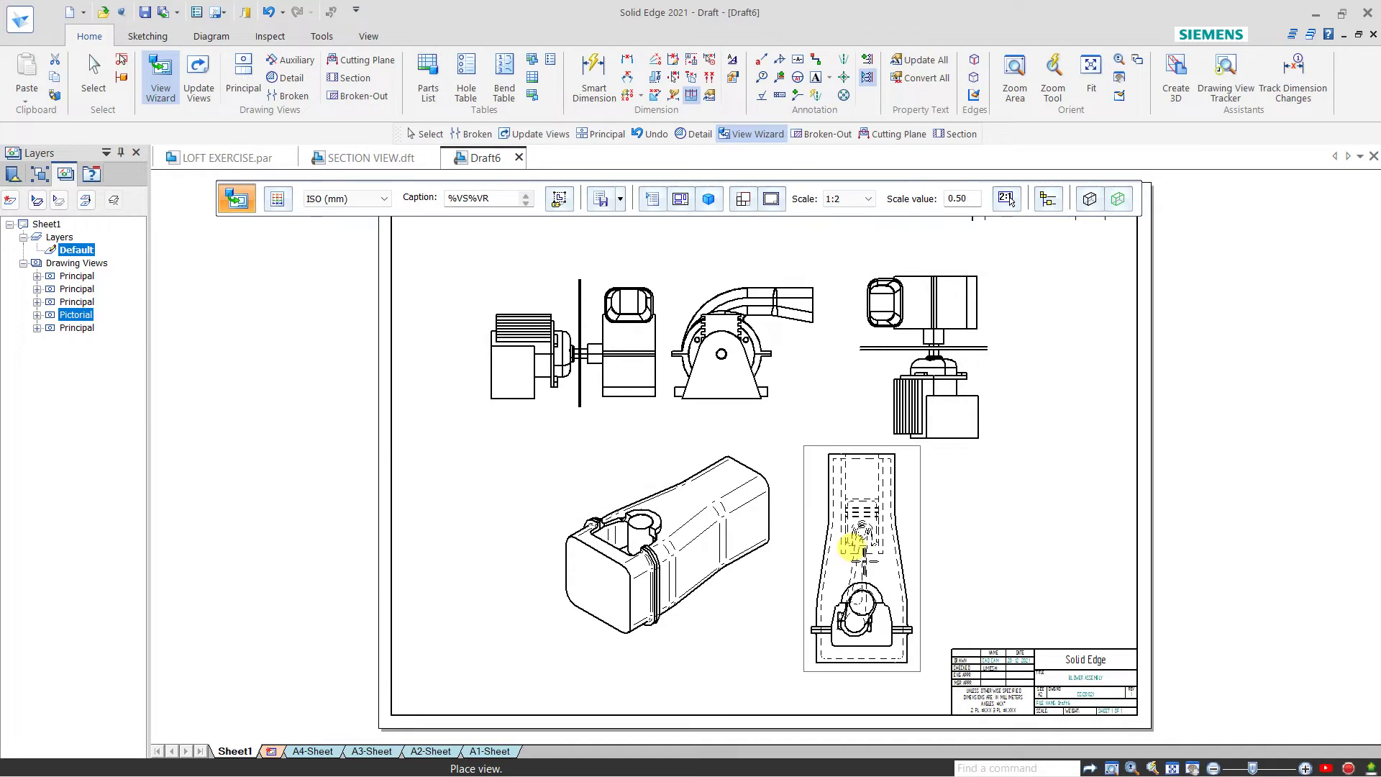
{"action": "left_click", "coordinate": [852, 548]}
End view placement, zoom in on the lower views, and start a Broken-Out section.
{"action": "right_click", "coordinate": [1007, 450]}
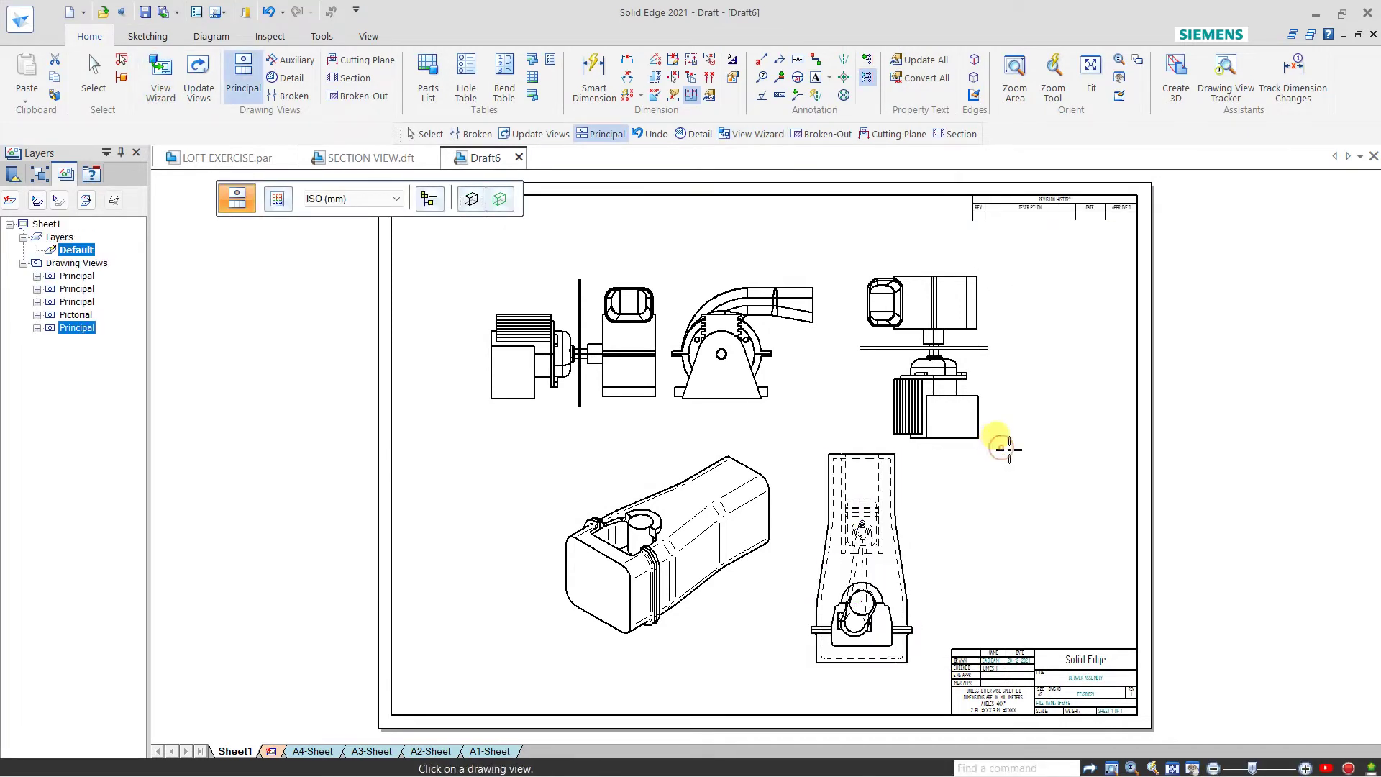
{"action": "scroll", "coordinate": [975, 470], "scroll_direction": "down", "scroll_amount": 2}
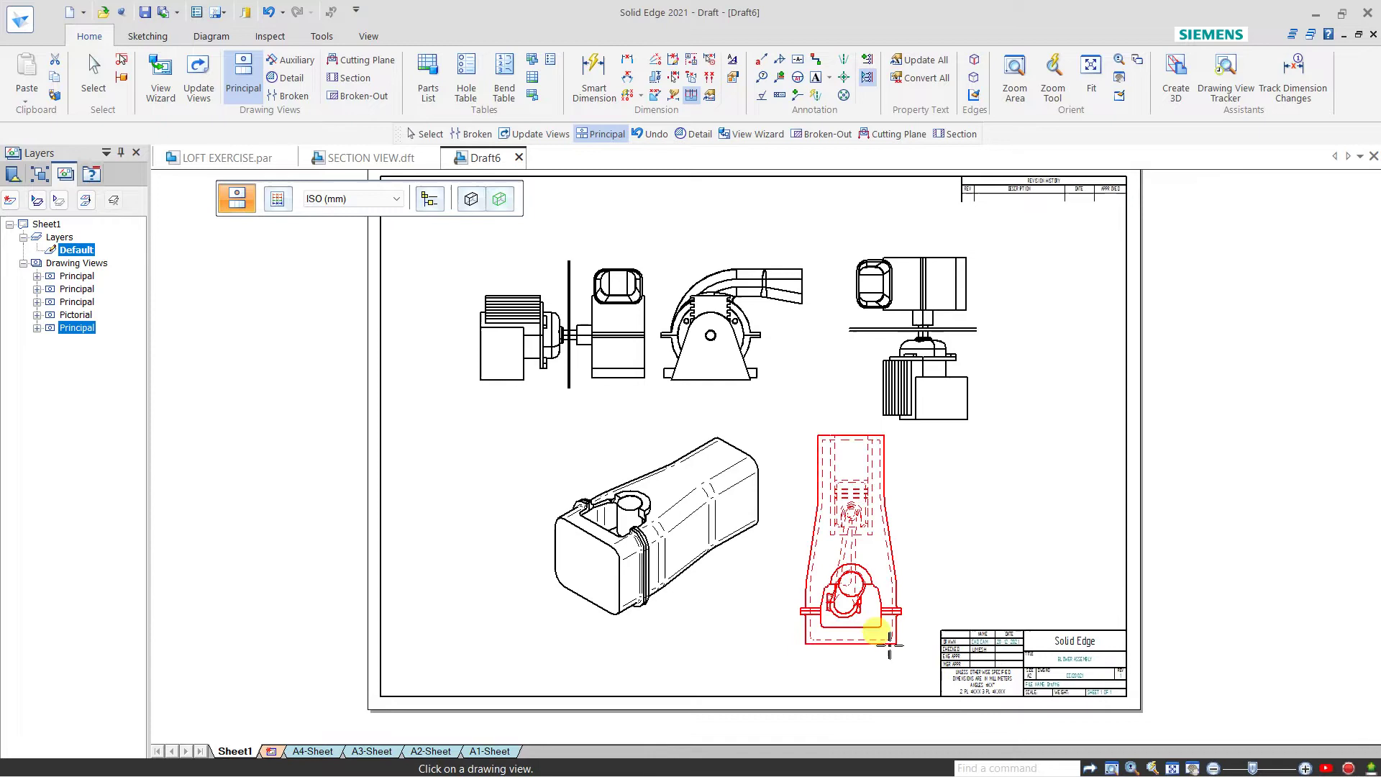
{"action": "scroll", "coordinate": [887, 649], "scroll_direction": "up", "scroll_amount": 3}
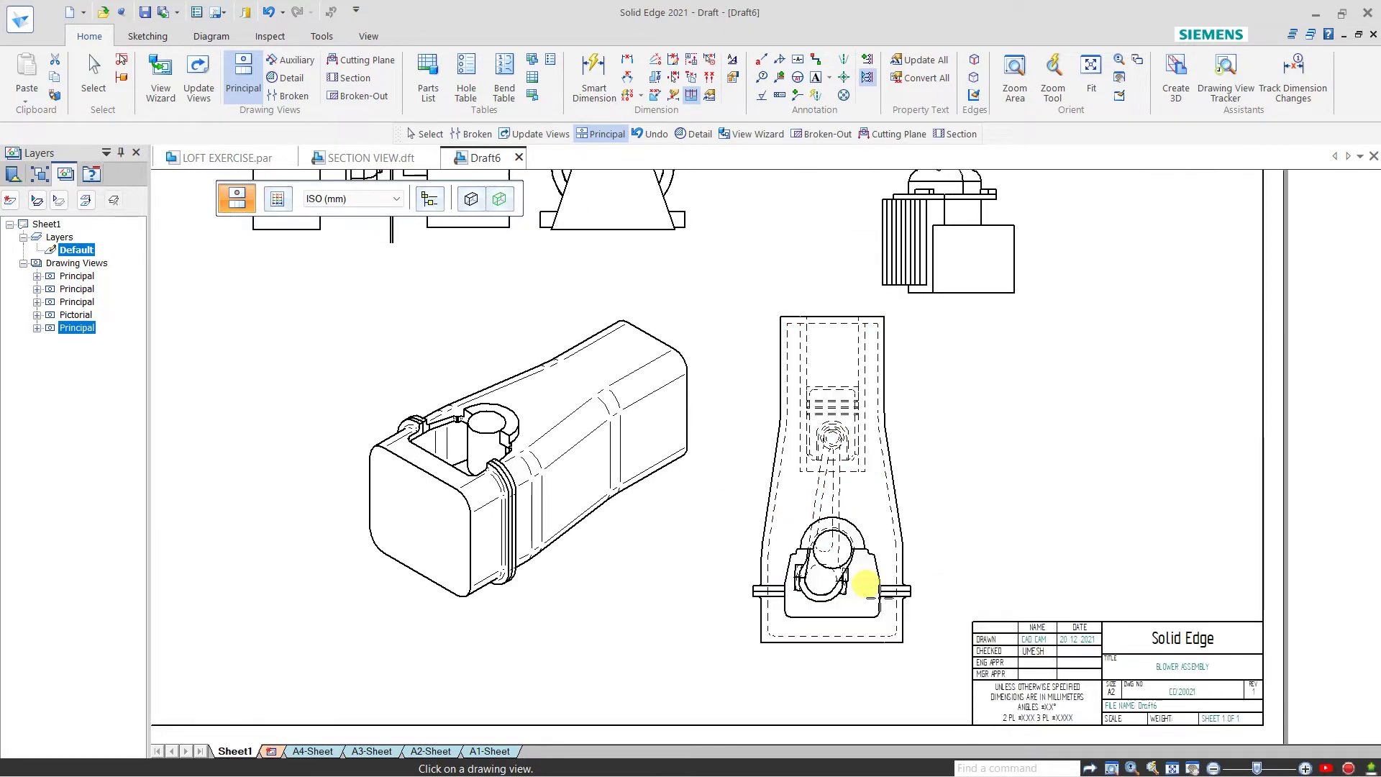
{"action": "left_click", "coordinate": [377, 96]}
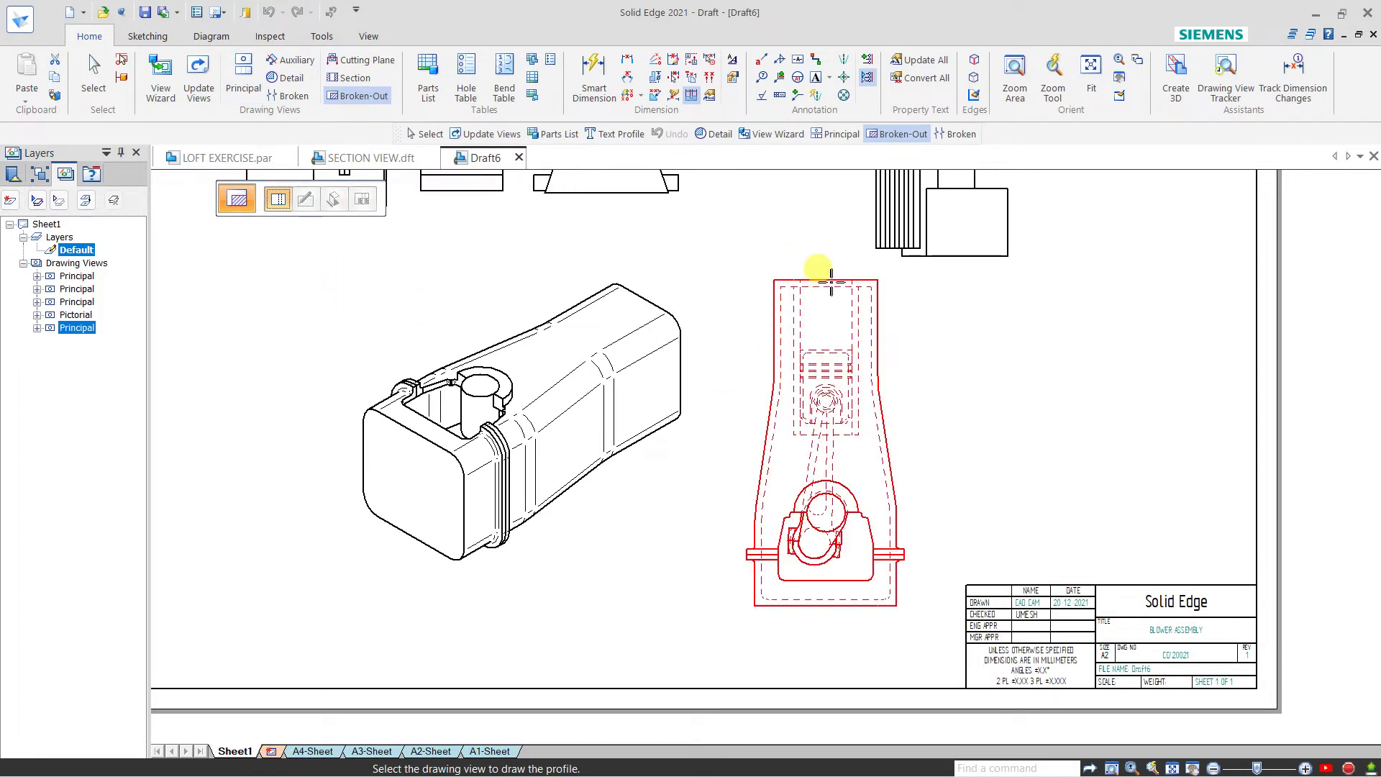
On the top view, draw a two-corner rectangle of about 61 by 189 mm over its right half.
{"action": "left_click", "coordinate": [831, 281]}
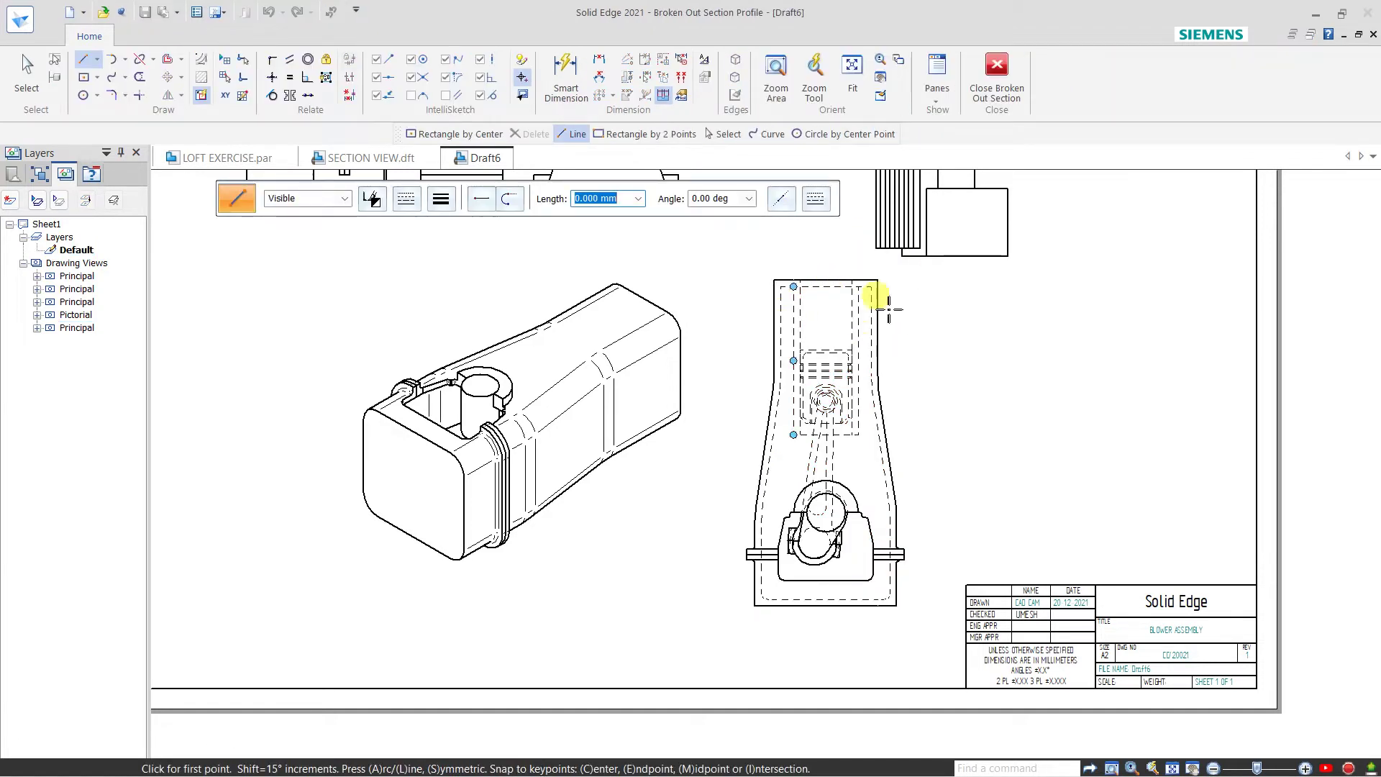
{"action": "left_click", "coordinate": [96, 77]}
{"action": "left_click", "coordinate": [101, 115]}
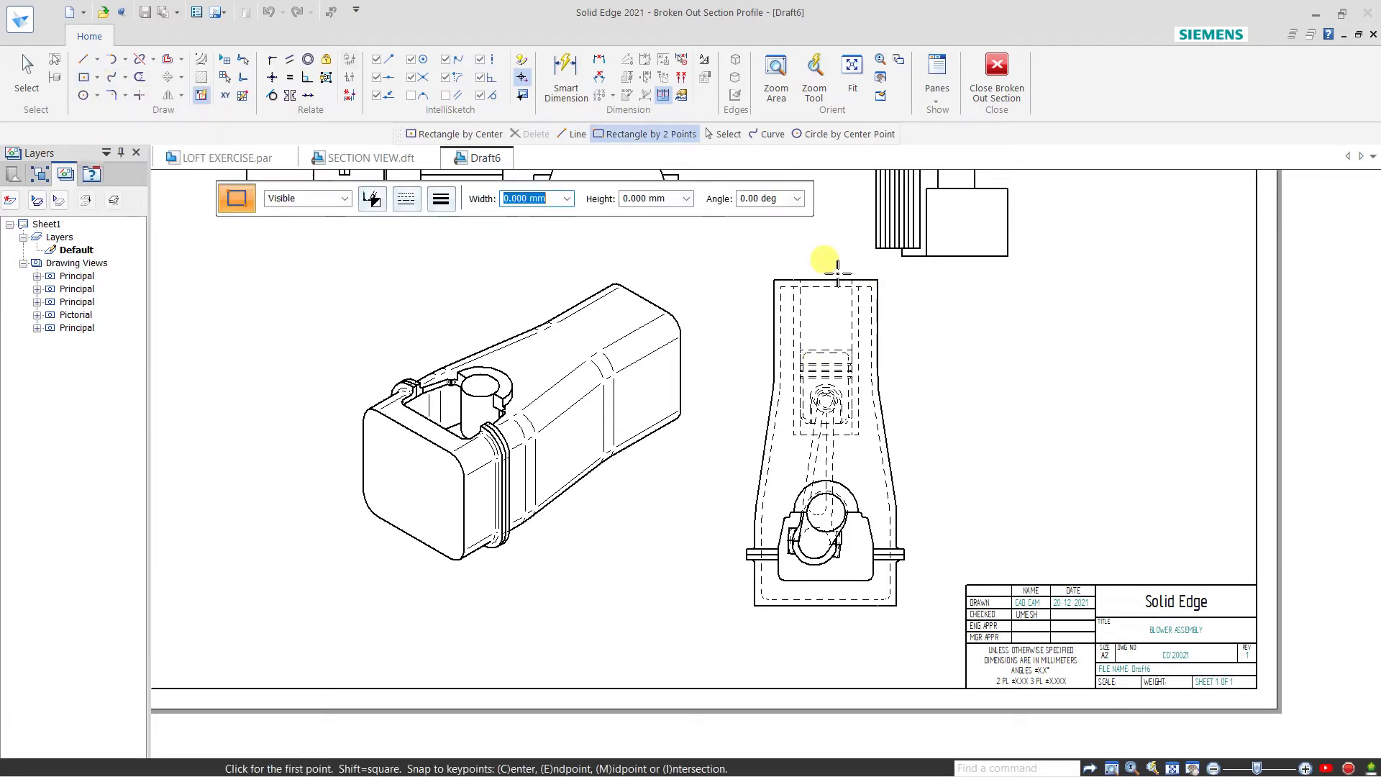
{"action": "left_click", "coordinate": [826, 280]}
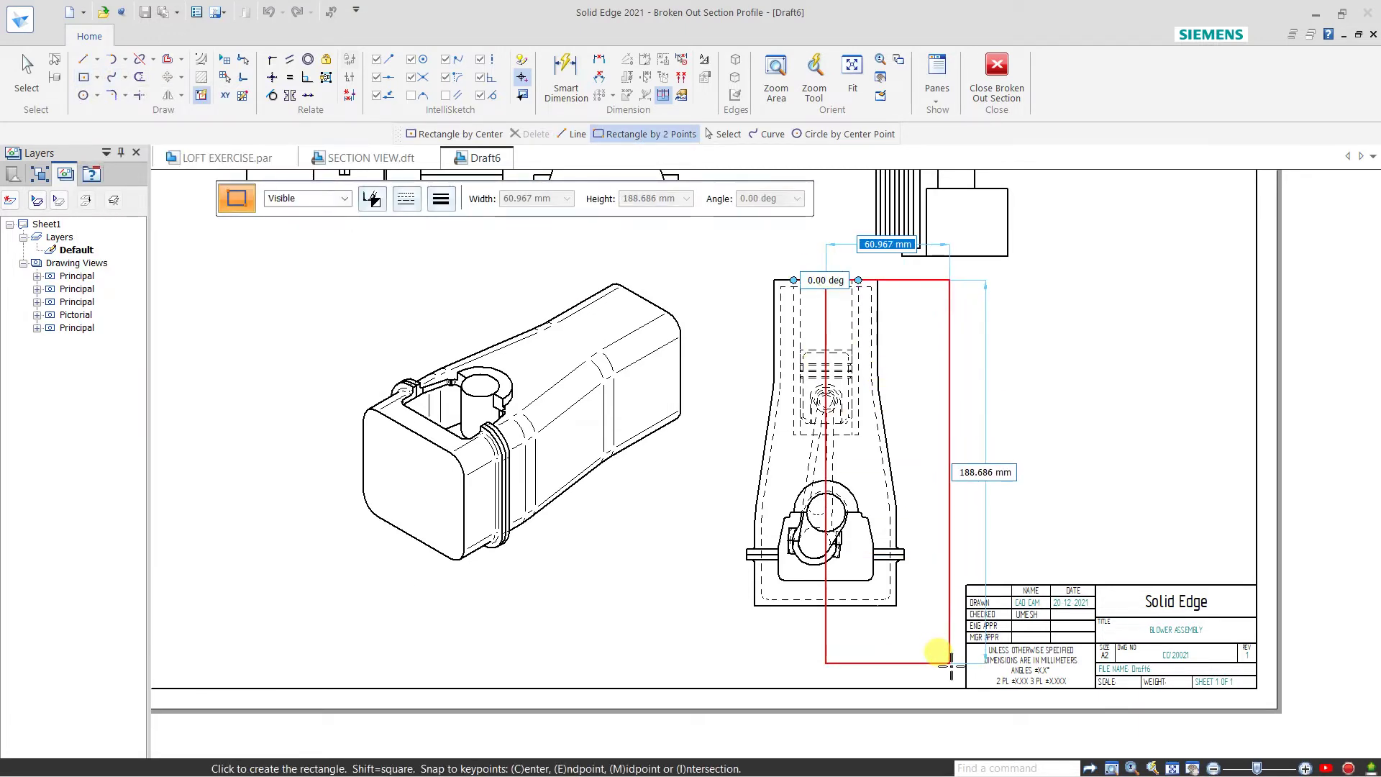
{"action": "left_click", "coordinate": [938, 632]}
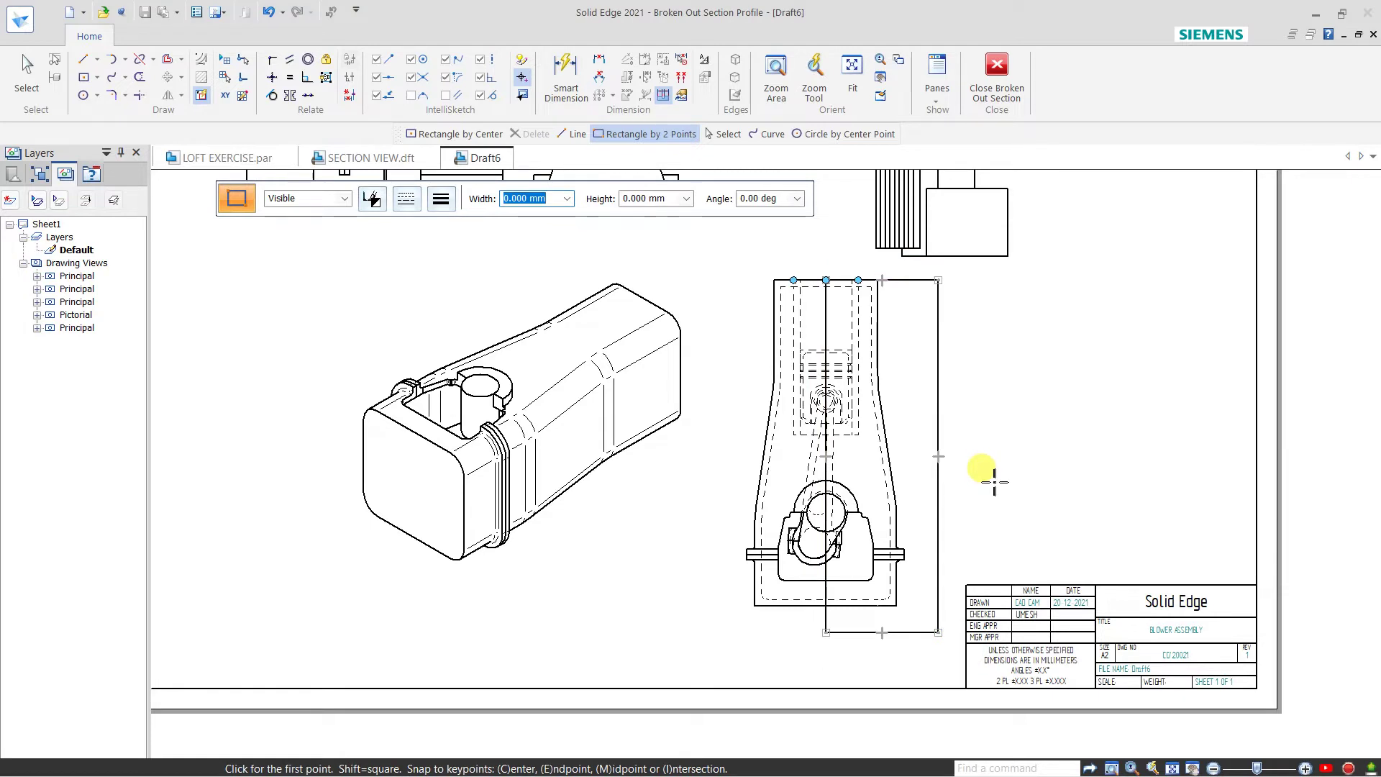
Close the profile, set a 50 mm depth, and apply the cutout to the isometric view.
{"action": "left_click", "coordinate": [998, 77]}
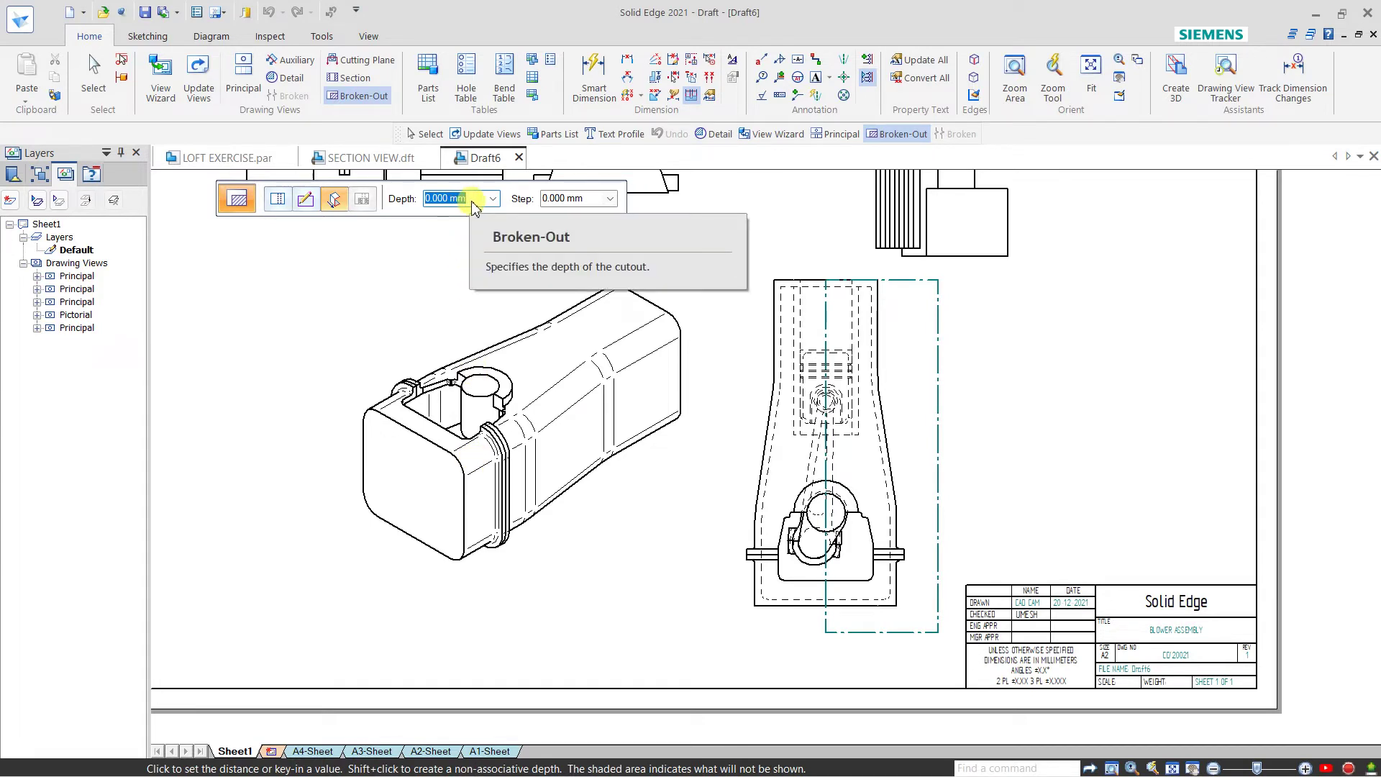
{"action": "type", "text": "50"}
{"action": "key", "text": "Return"}
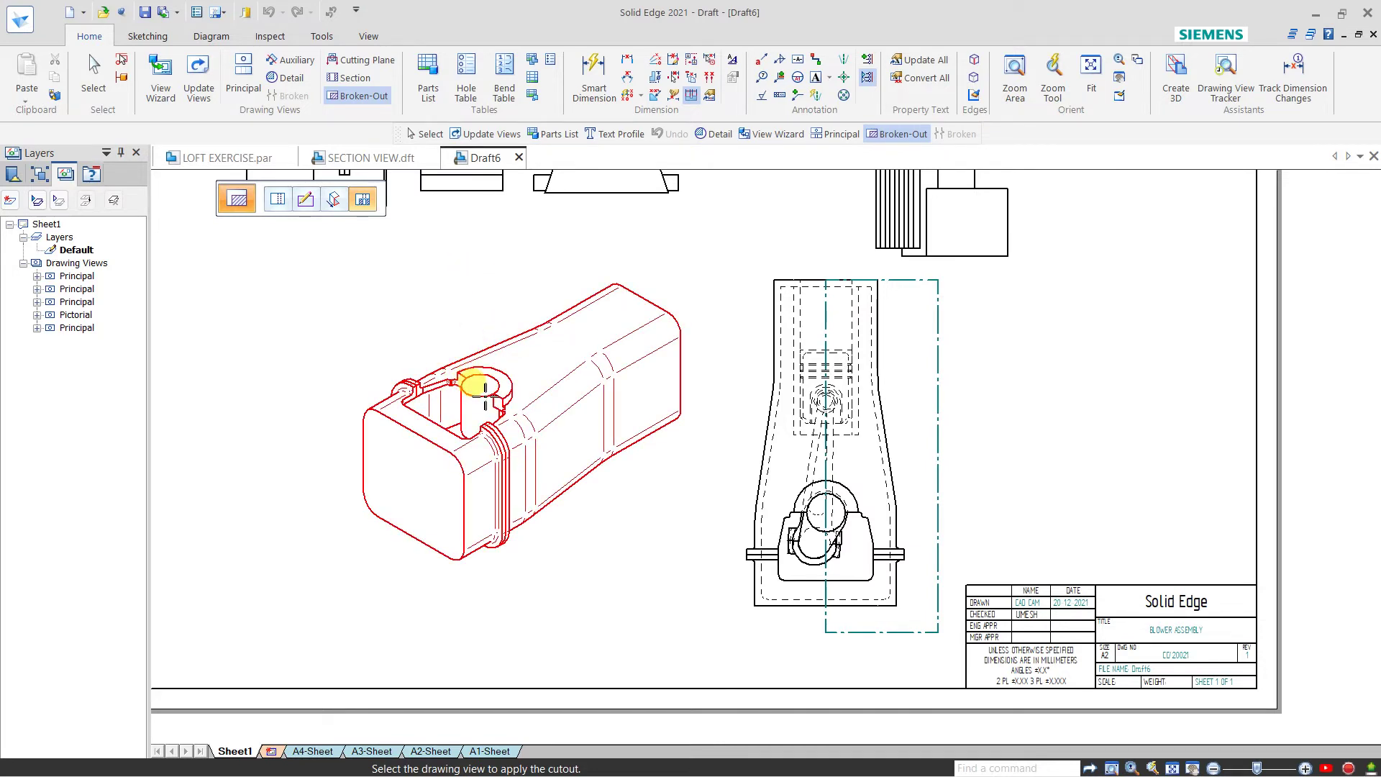
{"action": "left_click", "coordinate": [475, 384]}
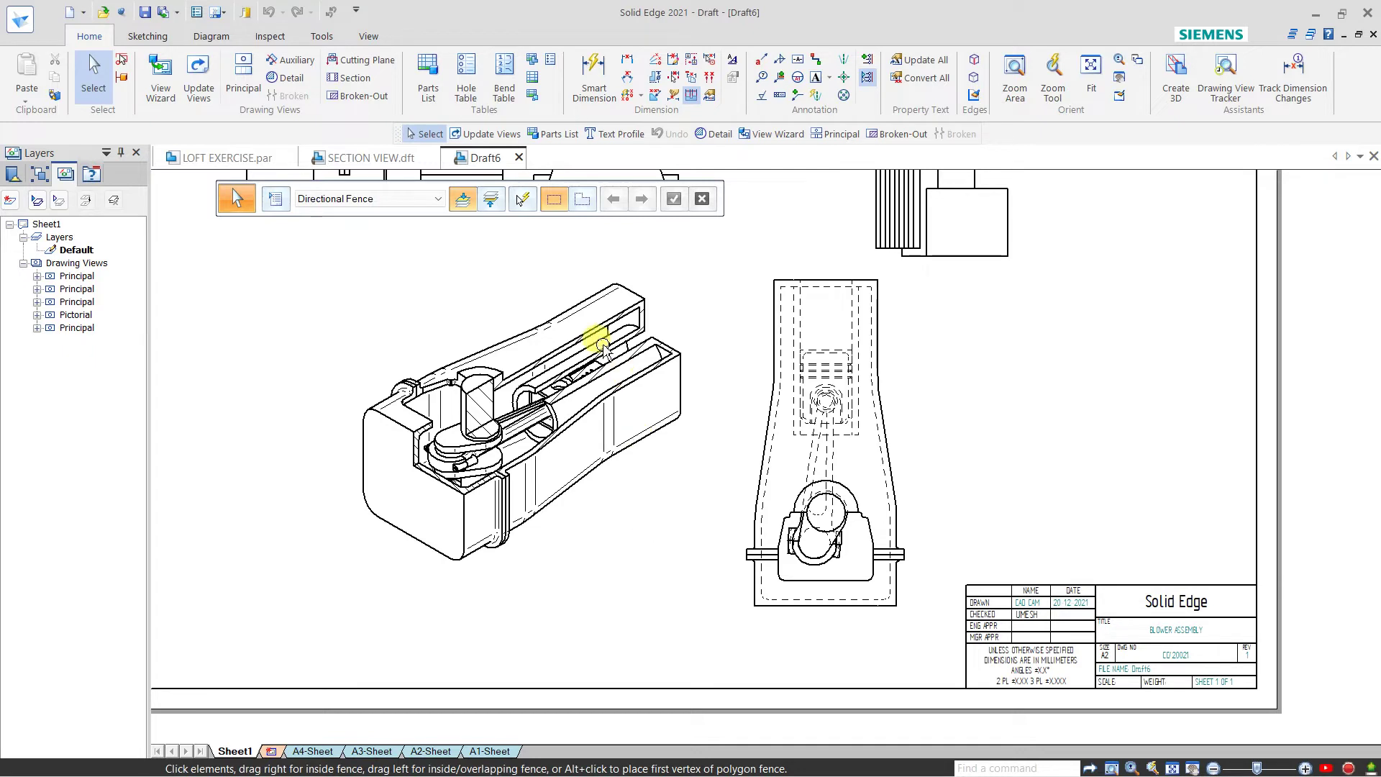
Set the cut isometric view to Shaded with Edges and update the views.
{"action": "left_click", "coordinate": [423, 423]}
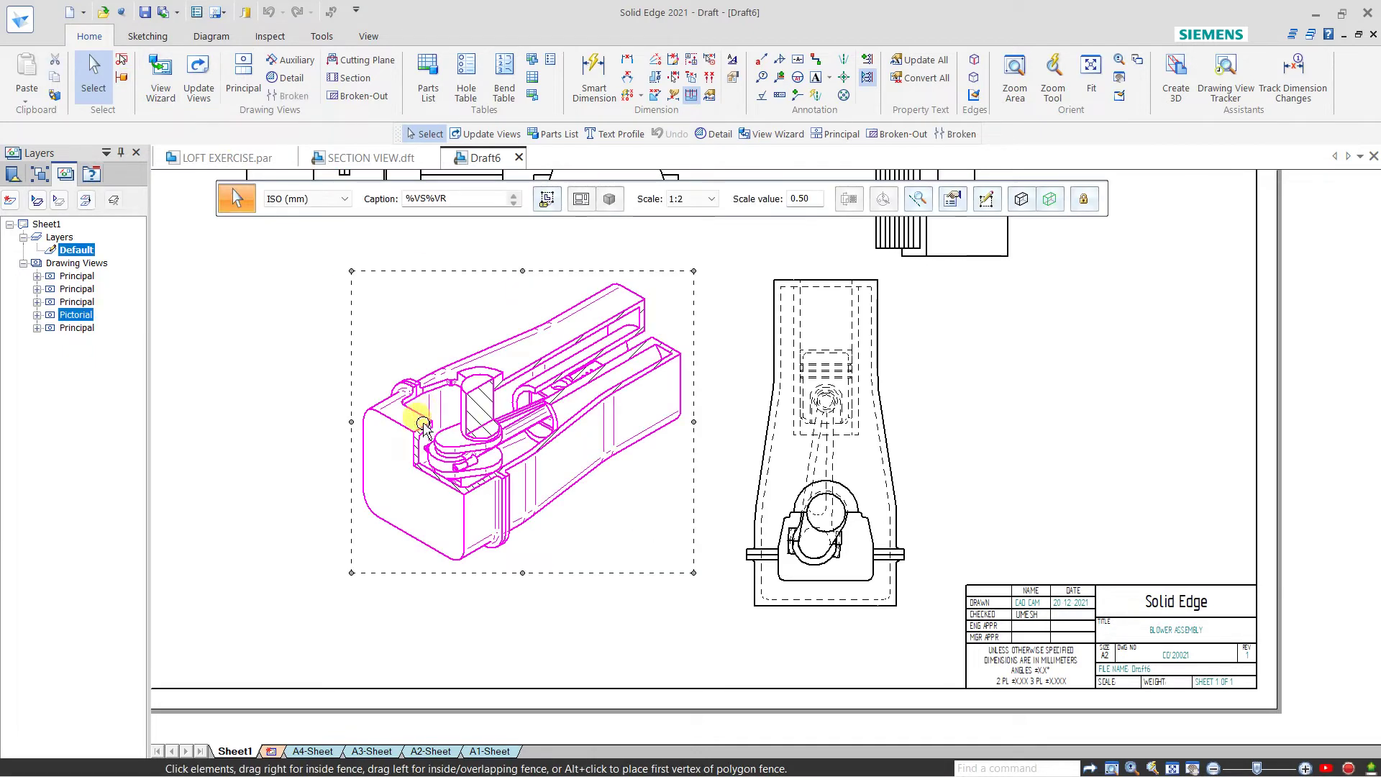
{"action": "left_click", "coordinate": [1021, 199]}
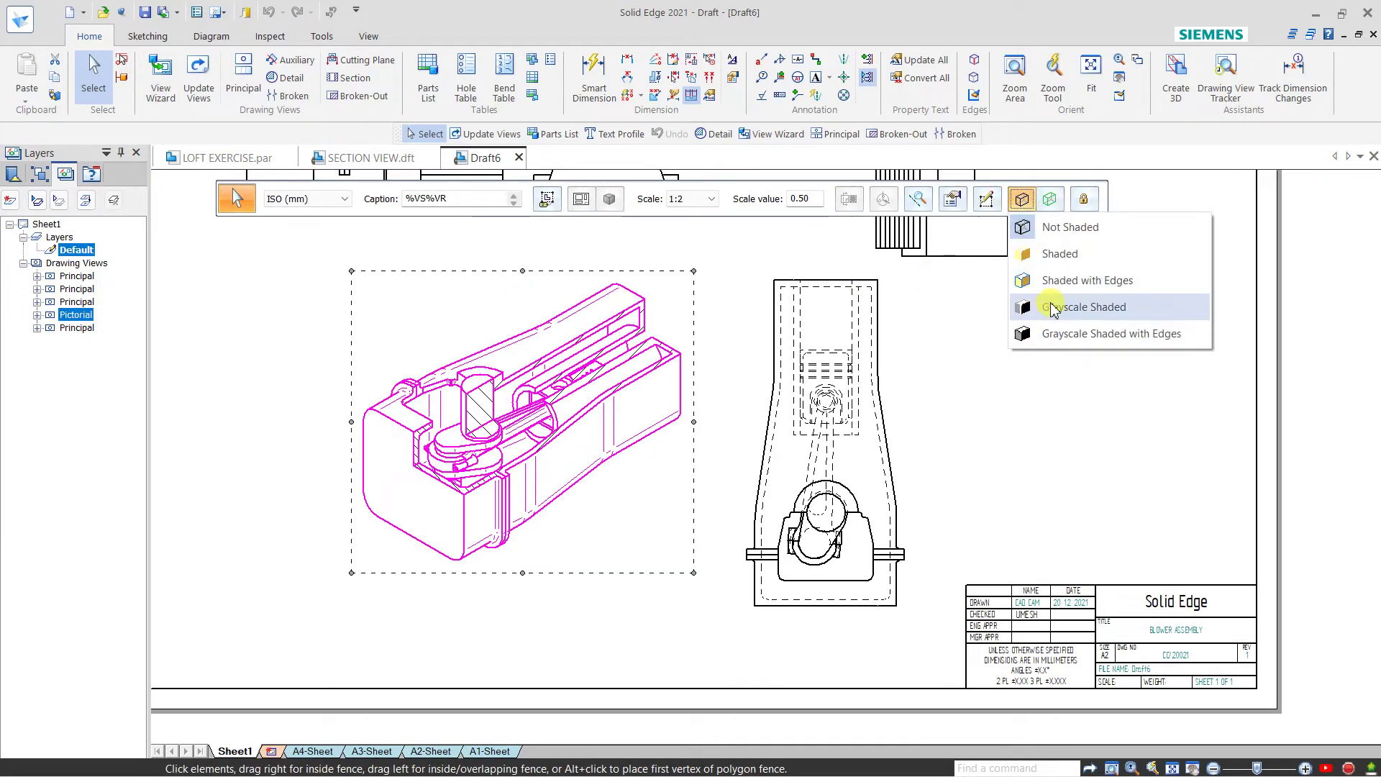
{"action": "left_click", "coordinate": [1036, 280]}
{"action": "left_click", "coordinate": [994, 378]}
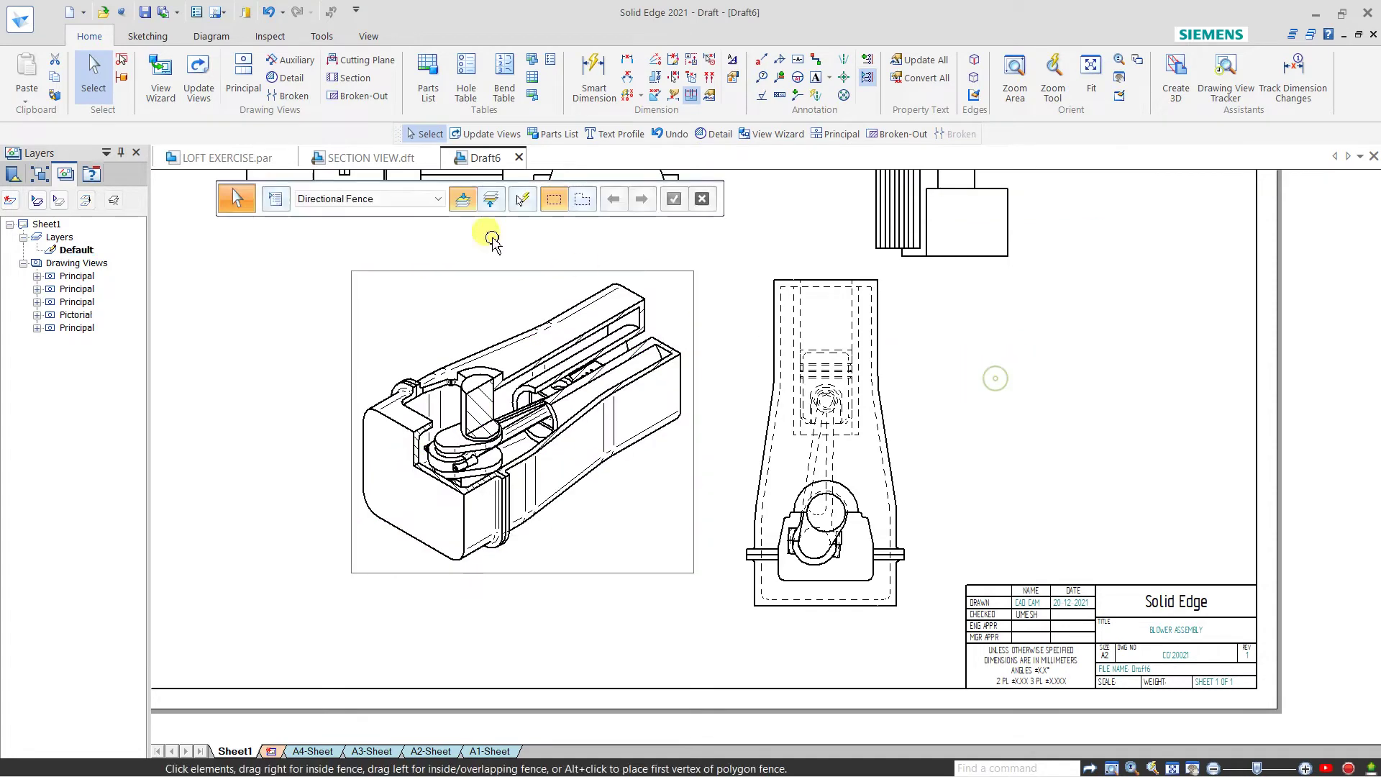
{"action": "left_click", "coordinate": [199, 81]}
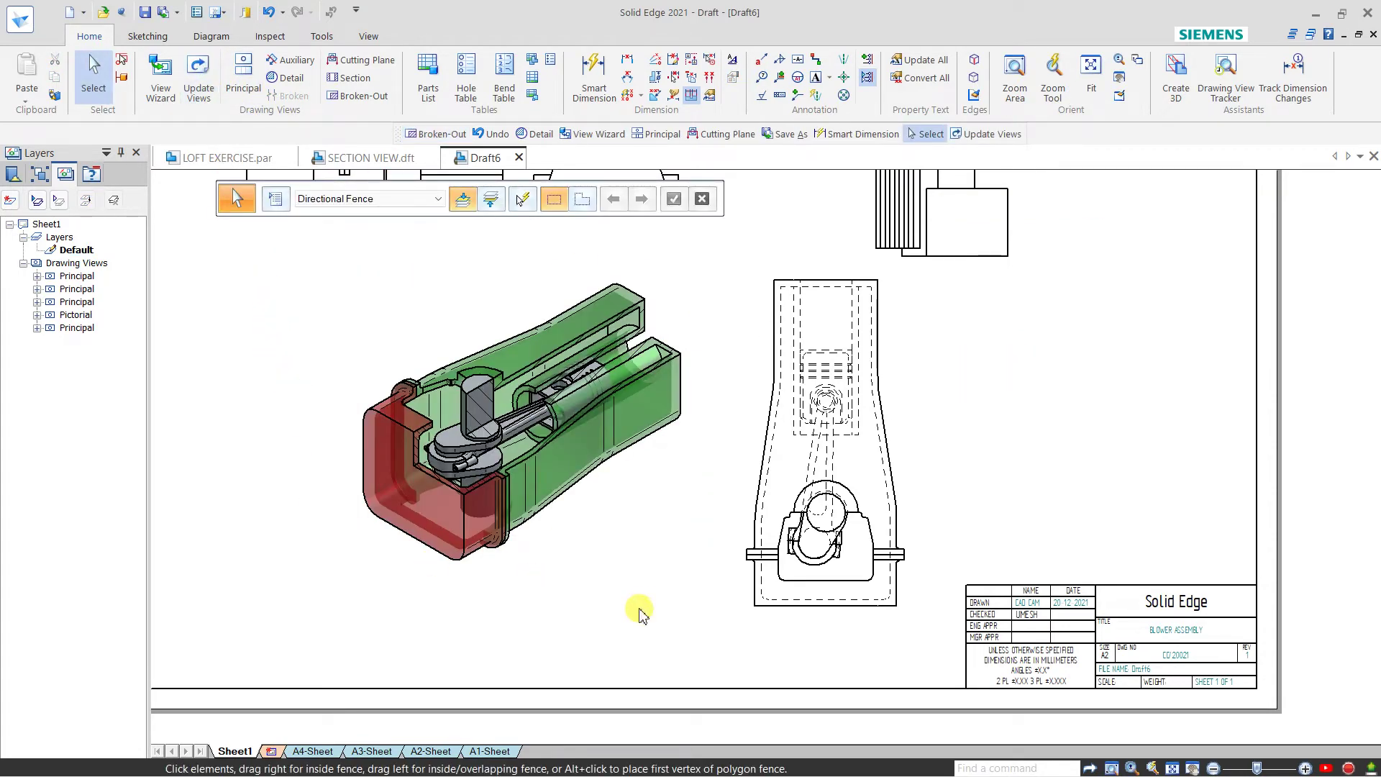
{"action": "scroll", "coordinate": [789, 530], "scroll_direction": "up", "scroll_amount": 1}
{"action": "scroll", "coordinate": [709, 586], "scroll_direction": "down", "scroll_amount": 1}
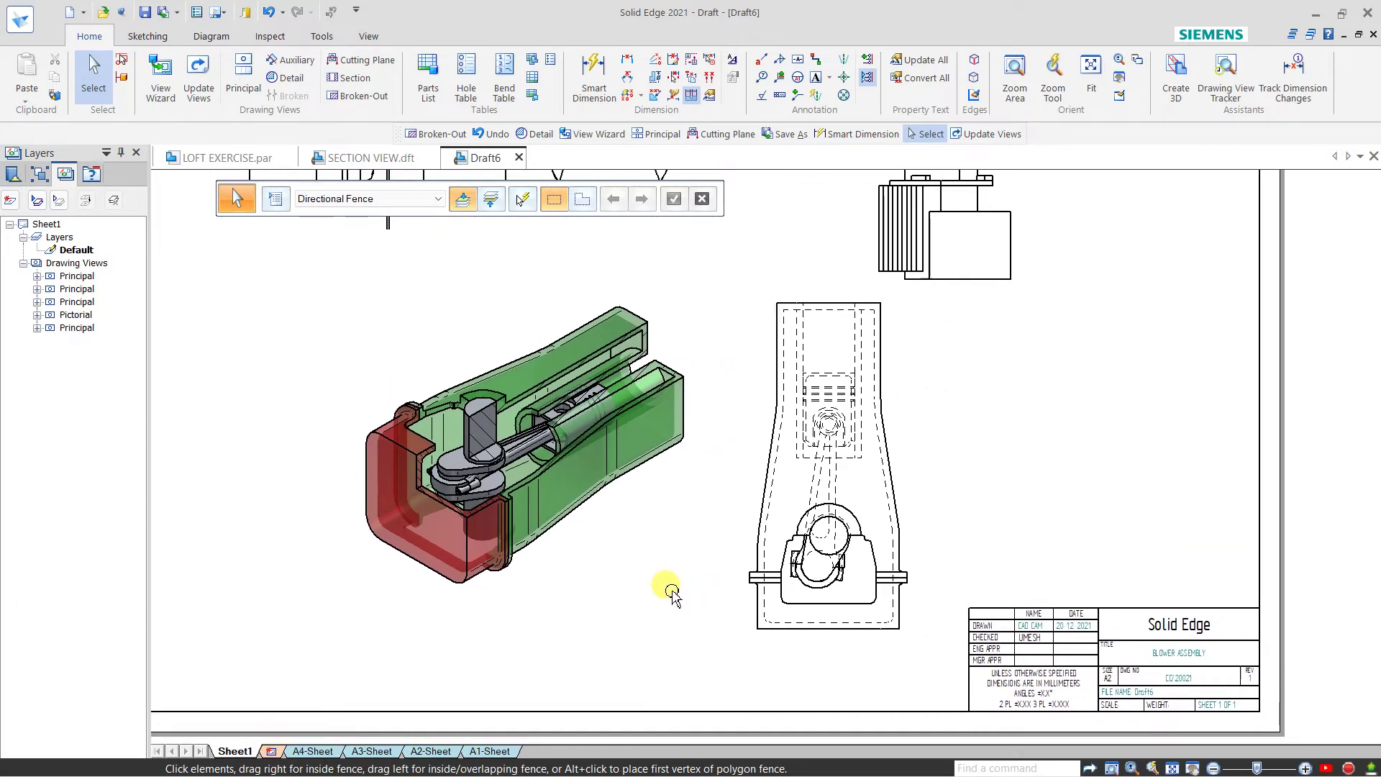
{"action": "middle_click_drag", "start_coordinate": [651, 525], "coordinate": [609, 529]}
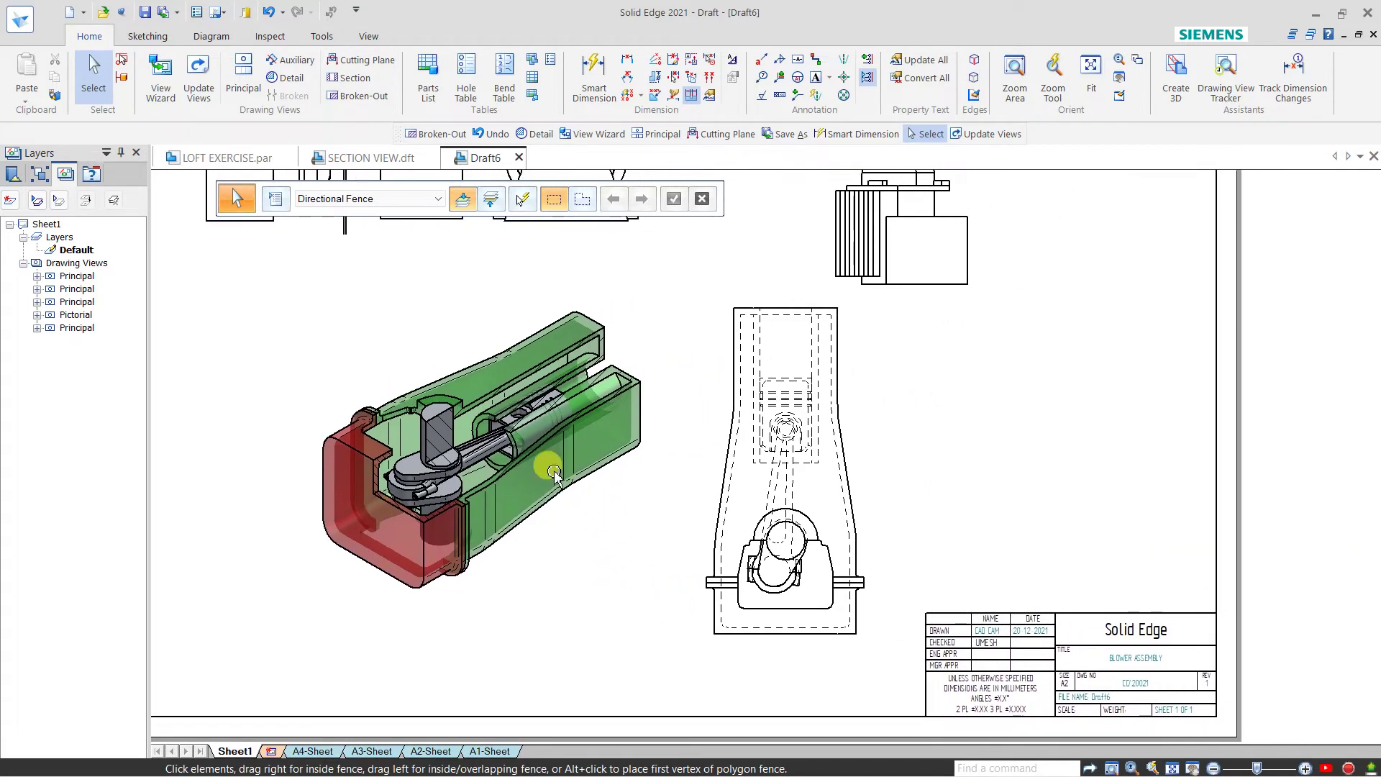
Place a new 1:2 view of CYLINDER ASSEMBLY.asm in a new orientation, right of the top view.
{"action": "left_click", "coordinate": [160, 75]}
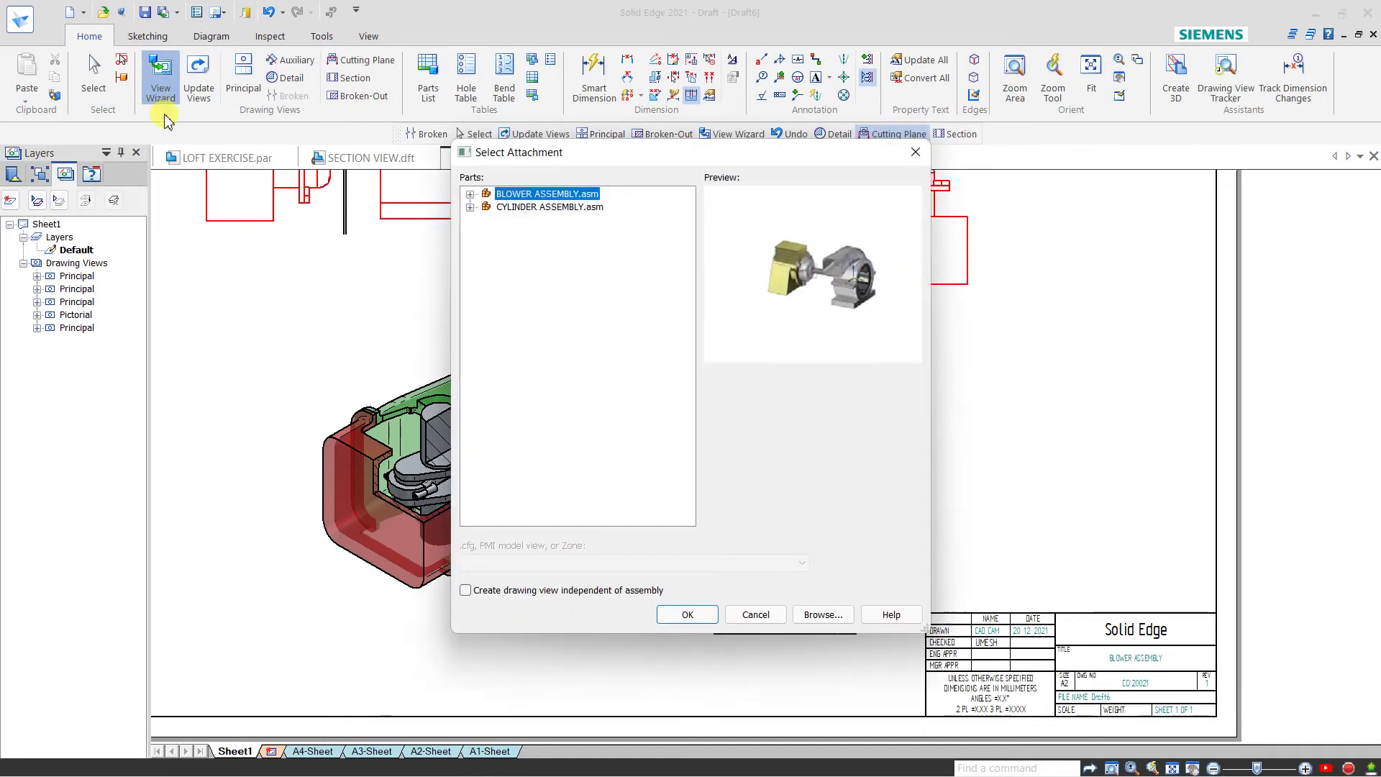
{"action": "left_click", "coordinate": [548, 208]}
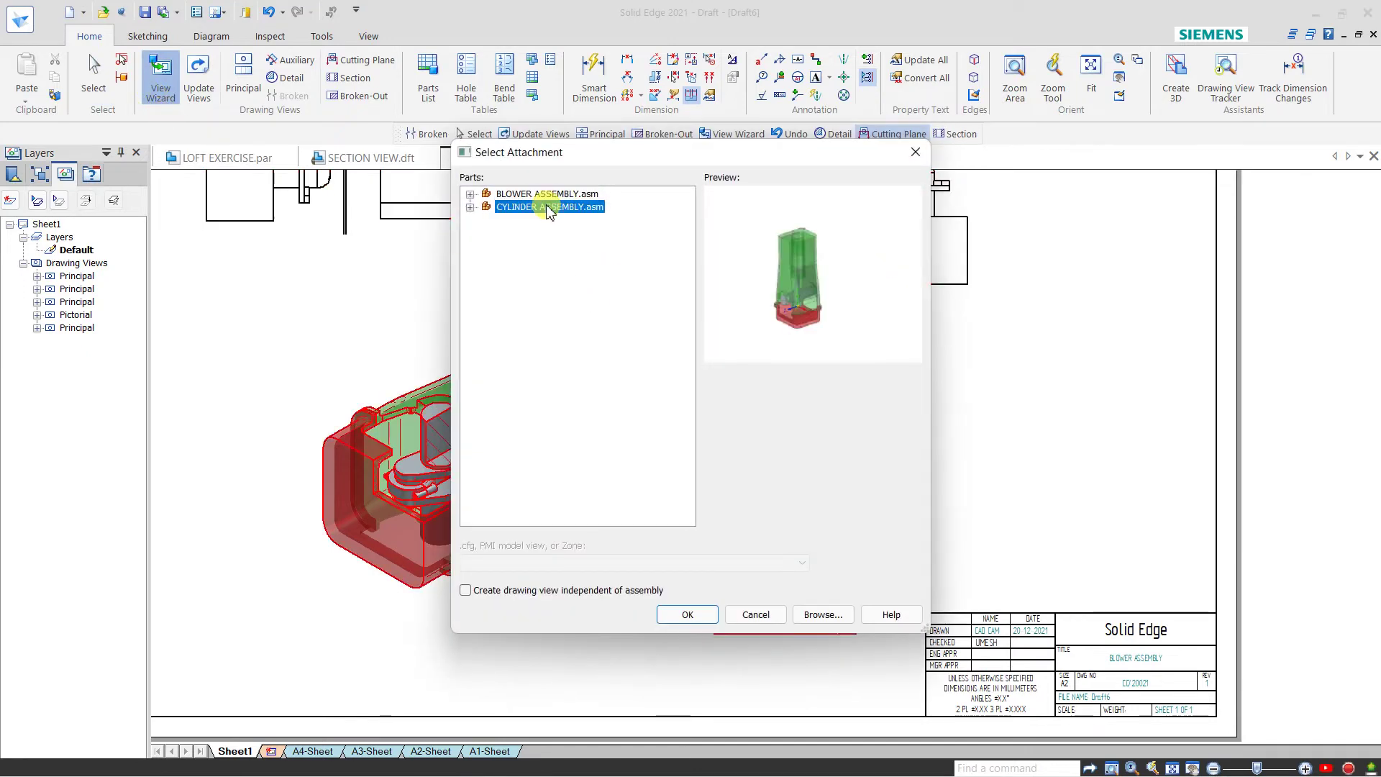
{"action": "left_click", "coordinate": [688, 615]}
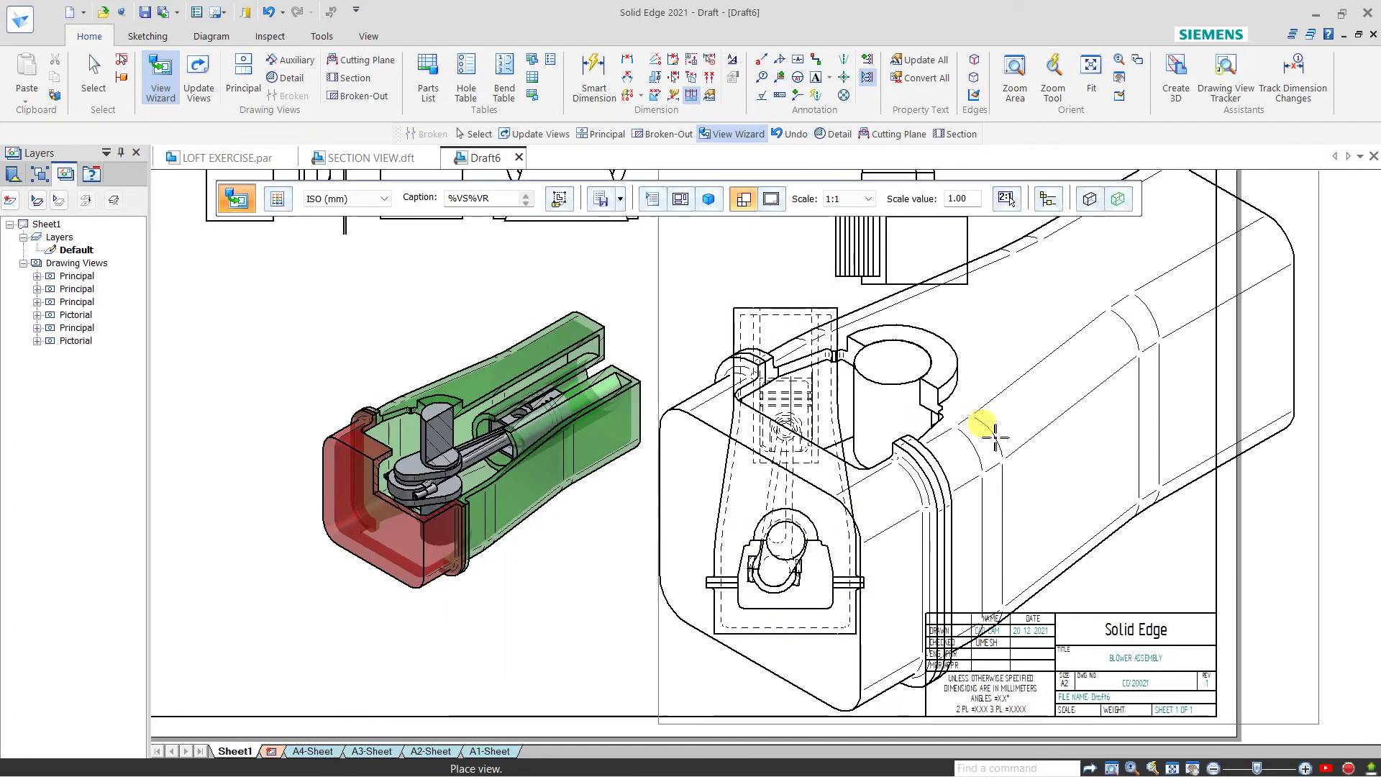
{"action": "left_click", "coordinate": [847, 199]}
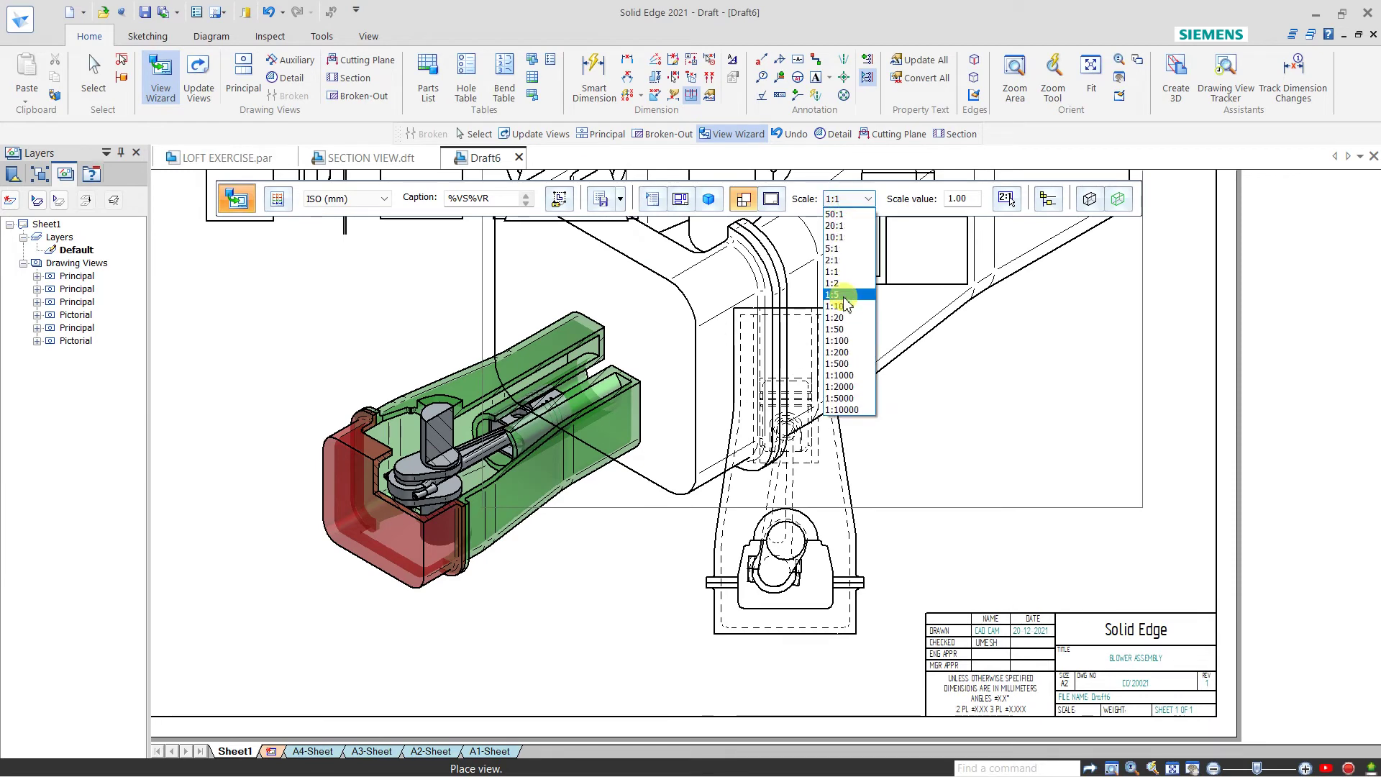
{"action": "left_click", "coordinate": [835, 283]}
{"action": "left_click", "coordinate": [710, 199]}
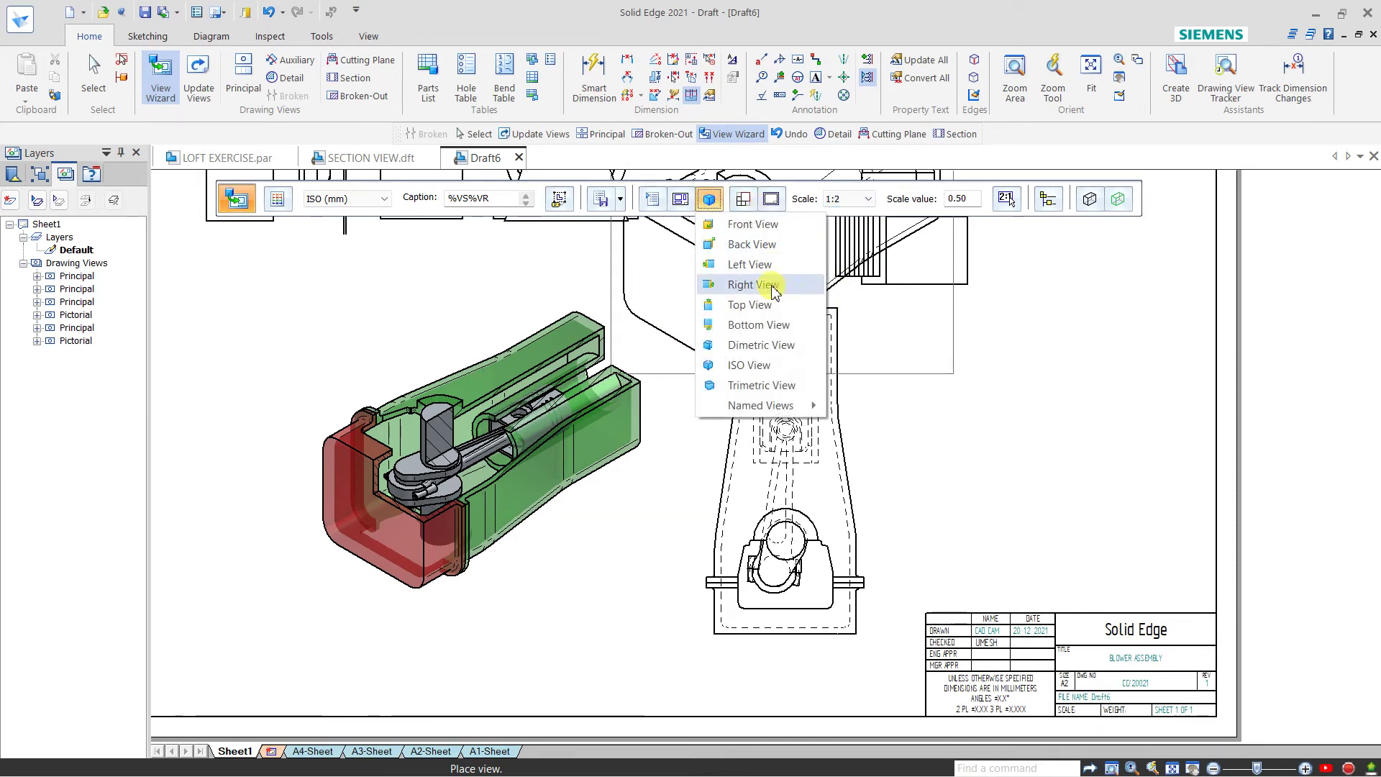
{"action": "left_click", "coordinate": [719, 372]}
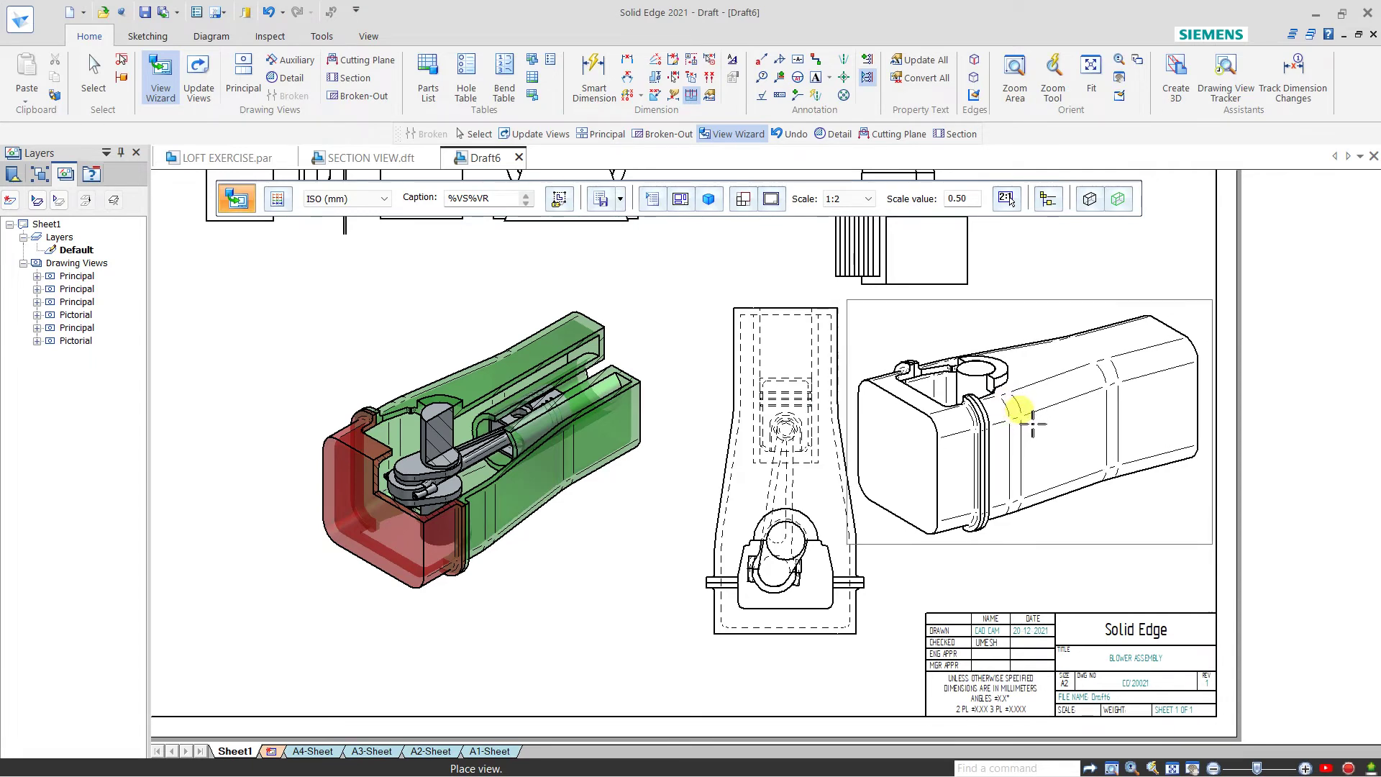
{"action": "left_click", "coordinate": [1036, 417]}
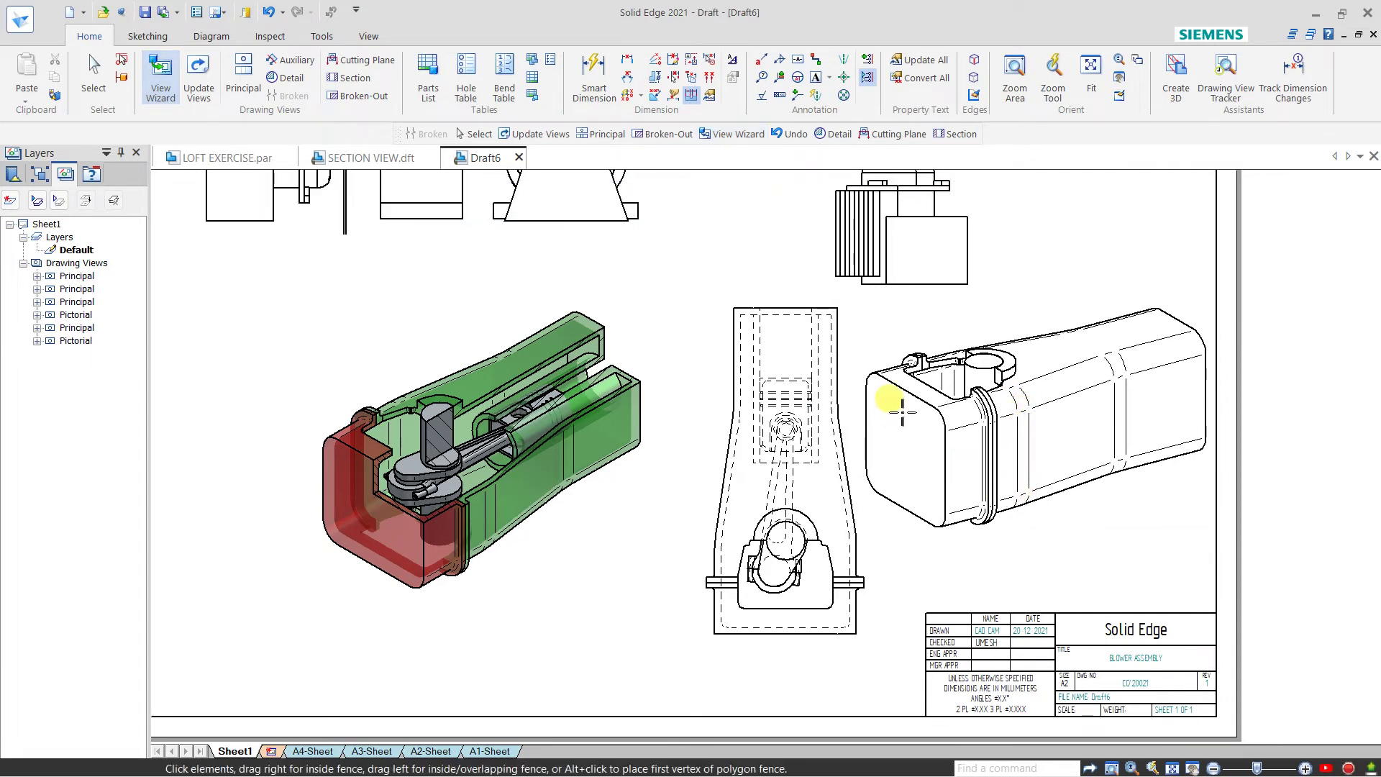
Render the new isometric view Shaded with Edges and update the views.
{"action": "left_click", "coordinate": [903, 381]}
{"action": "left_click", "coordinate": [1021, 205]}
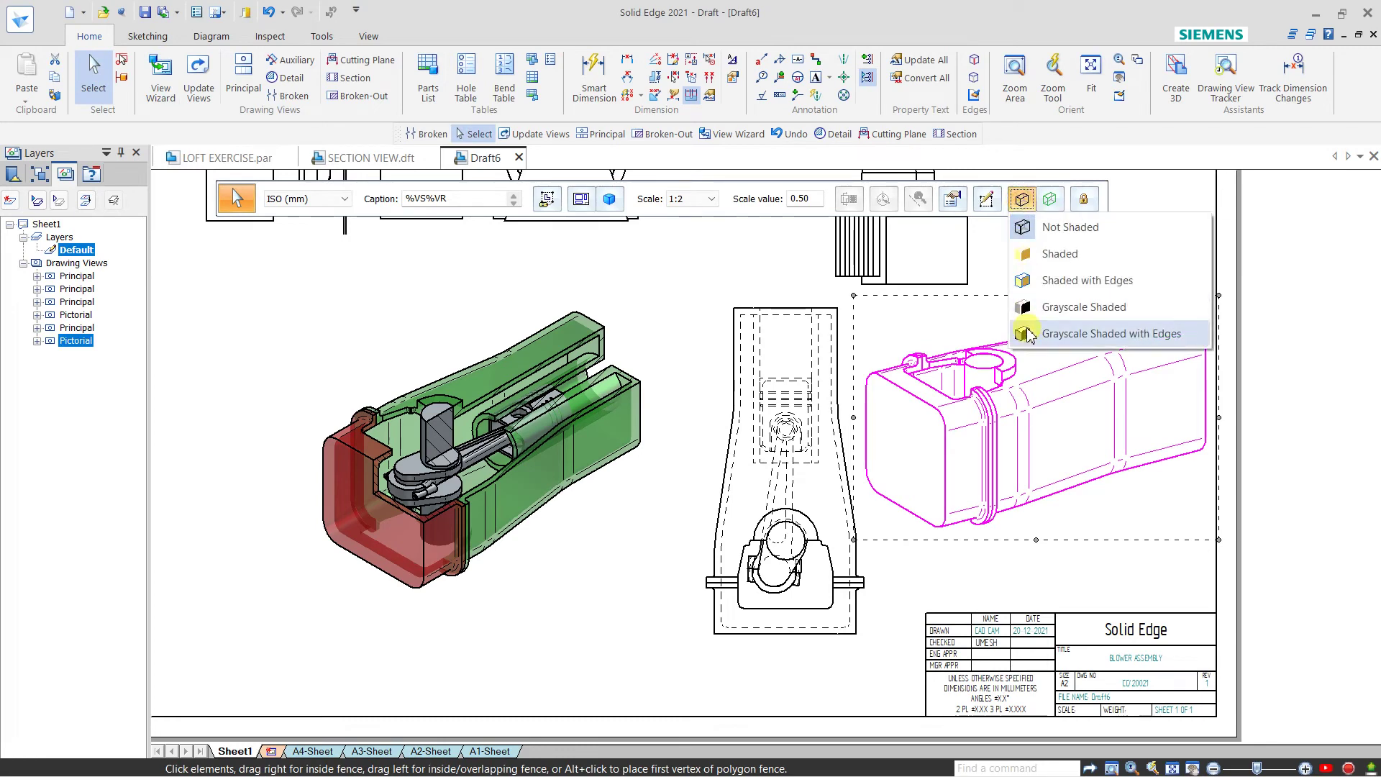
{"action": "left_click", "coordinate": [1033, 280]}
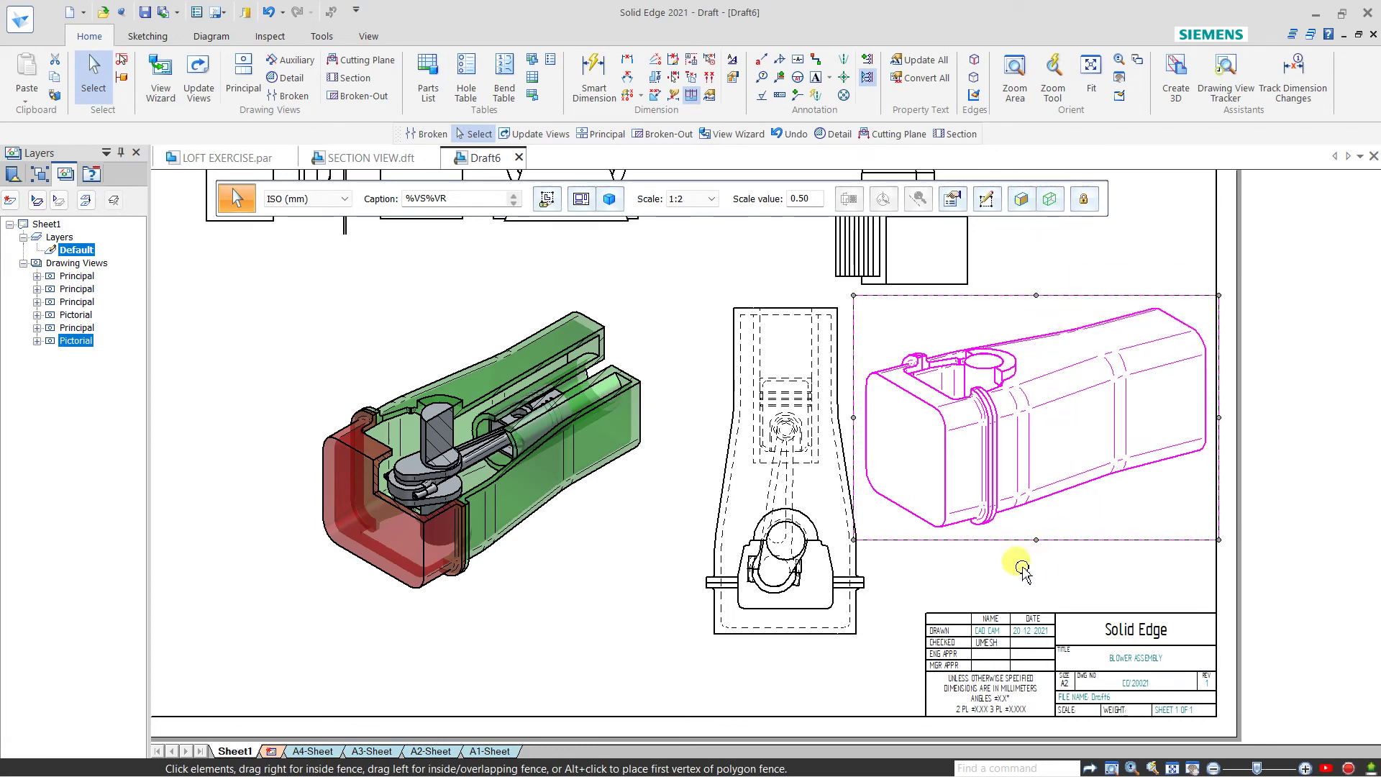
{"action": "left_click", "coordinate": [199, 80]}
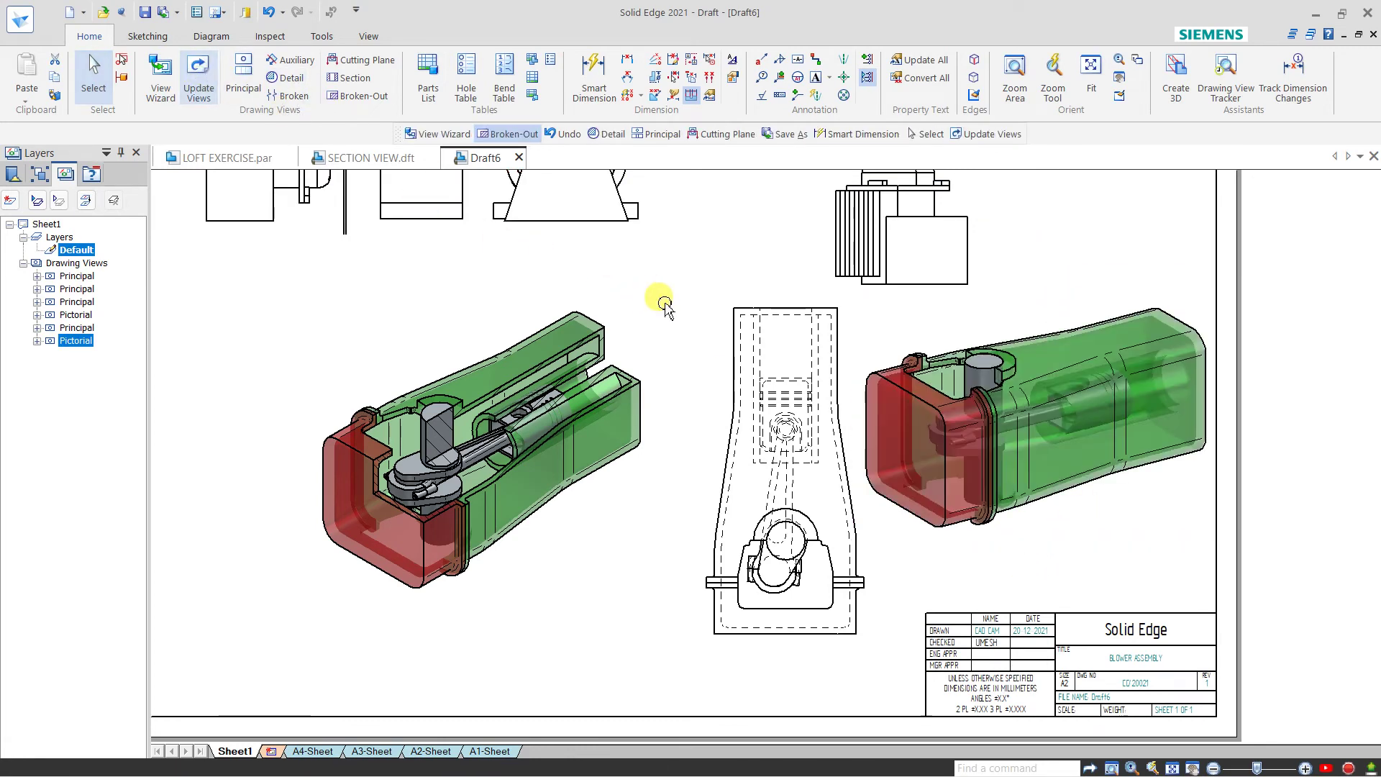
Sketch a two-corner rectangle profile from the top view's top-edge midpoint to its bottom right.
{"action": "left_click", "coordinate": [359, 95]}
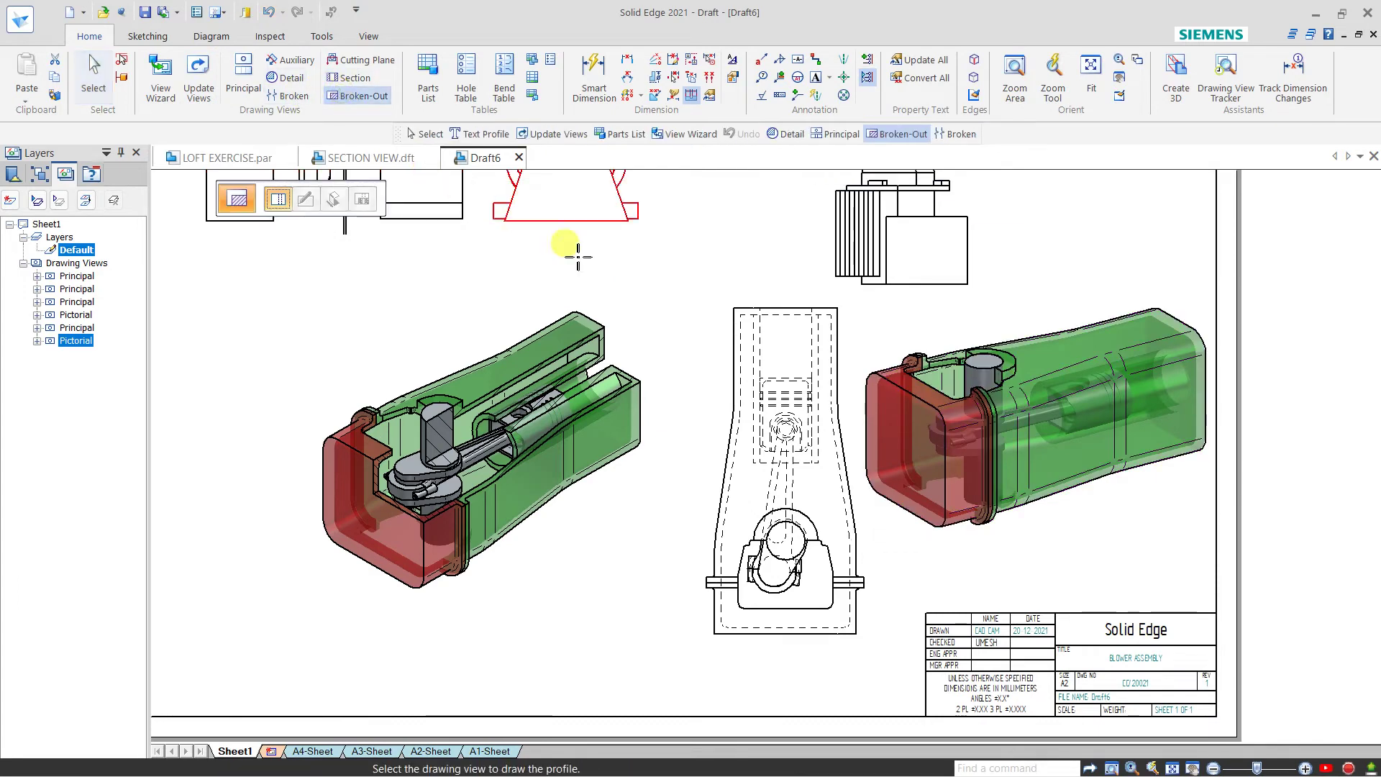
{"action": "left_click", "coordinate": [703, 278]}
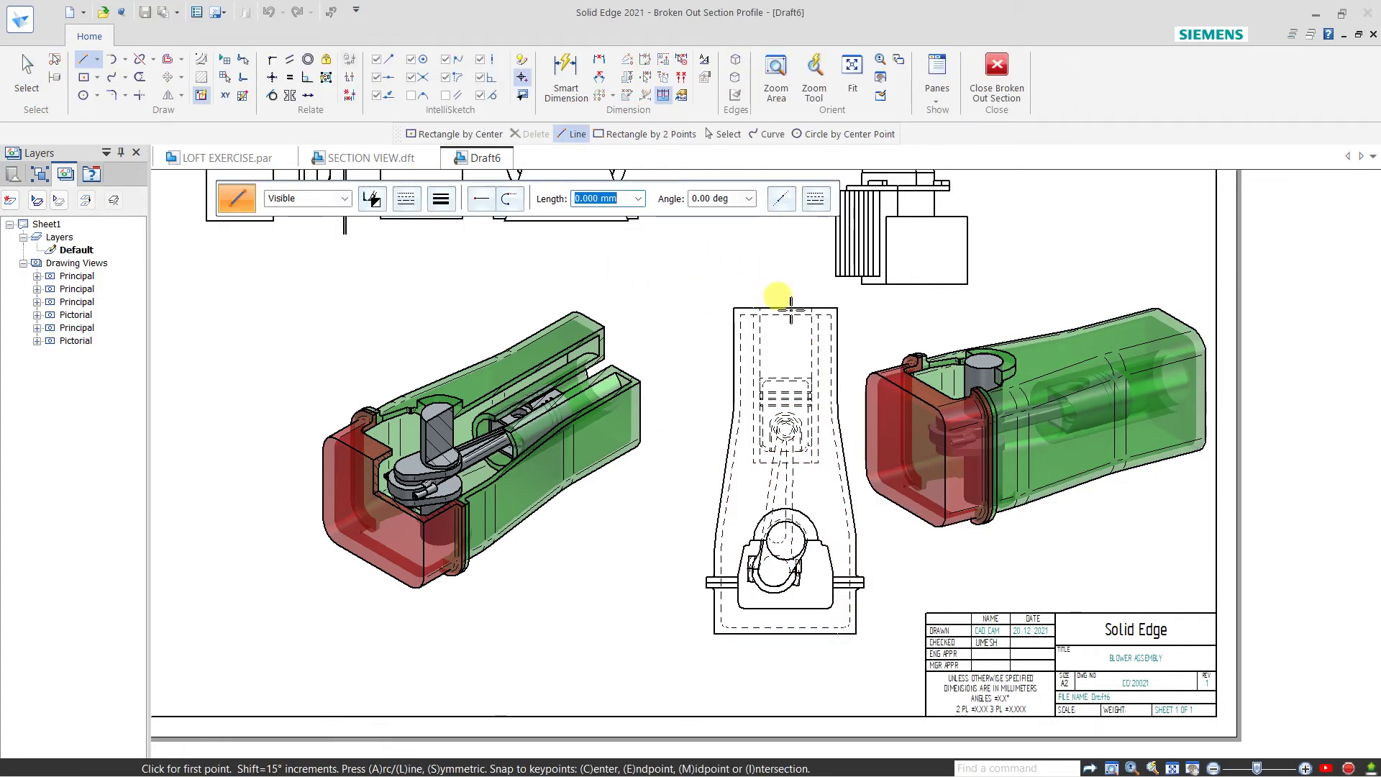
{"action": "left_click", "coordinate": [97, 77]}
{"action": "left_click", "coordinate": [104, 115]}
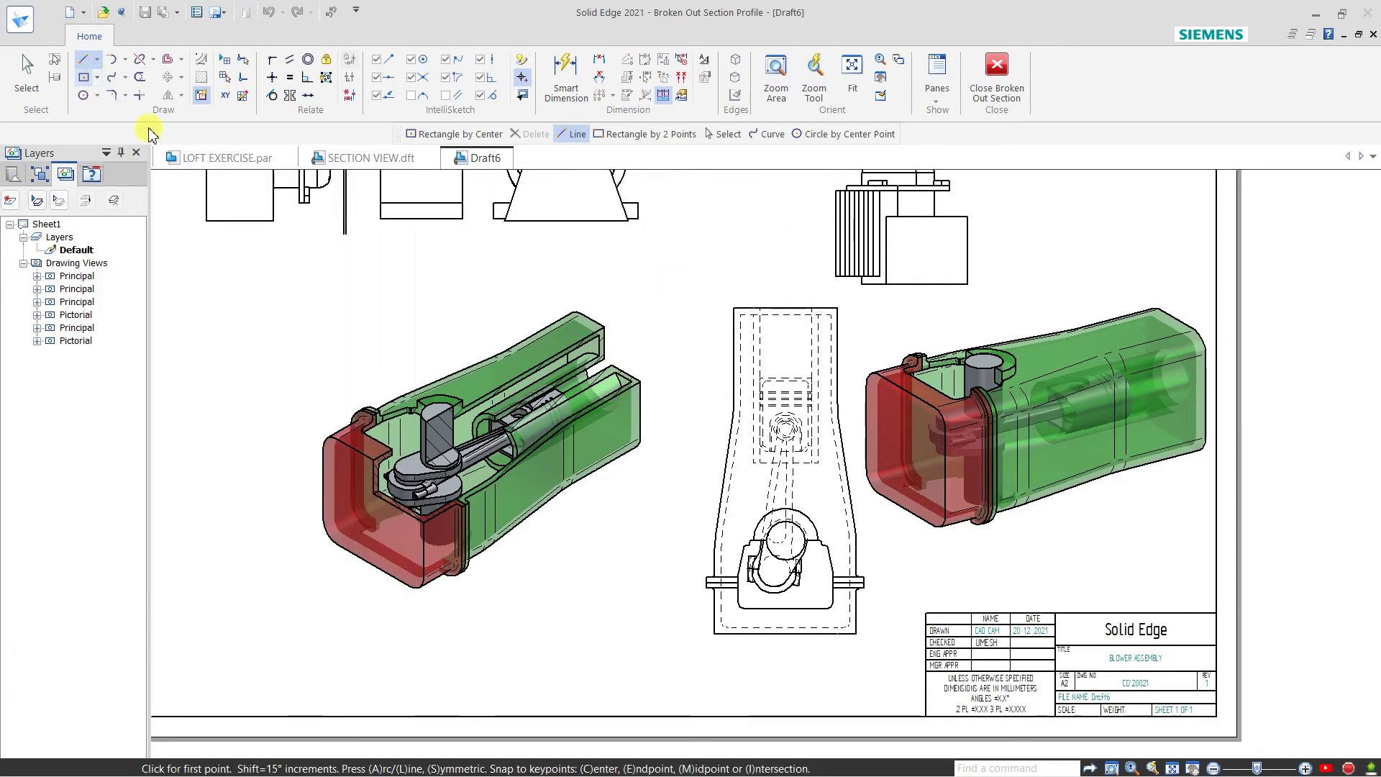
{"action": "left_click", "coordinate": [786, 308]}
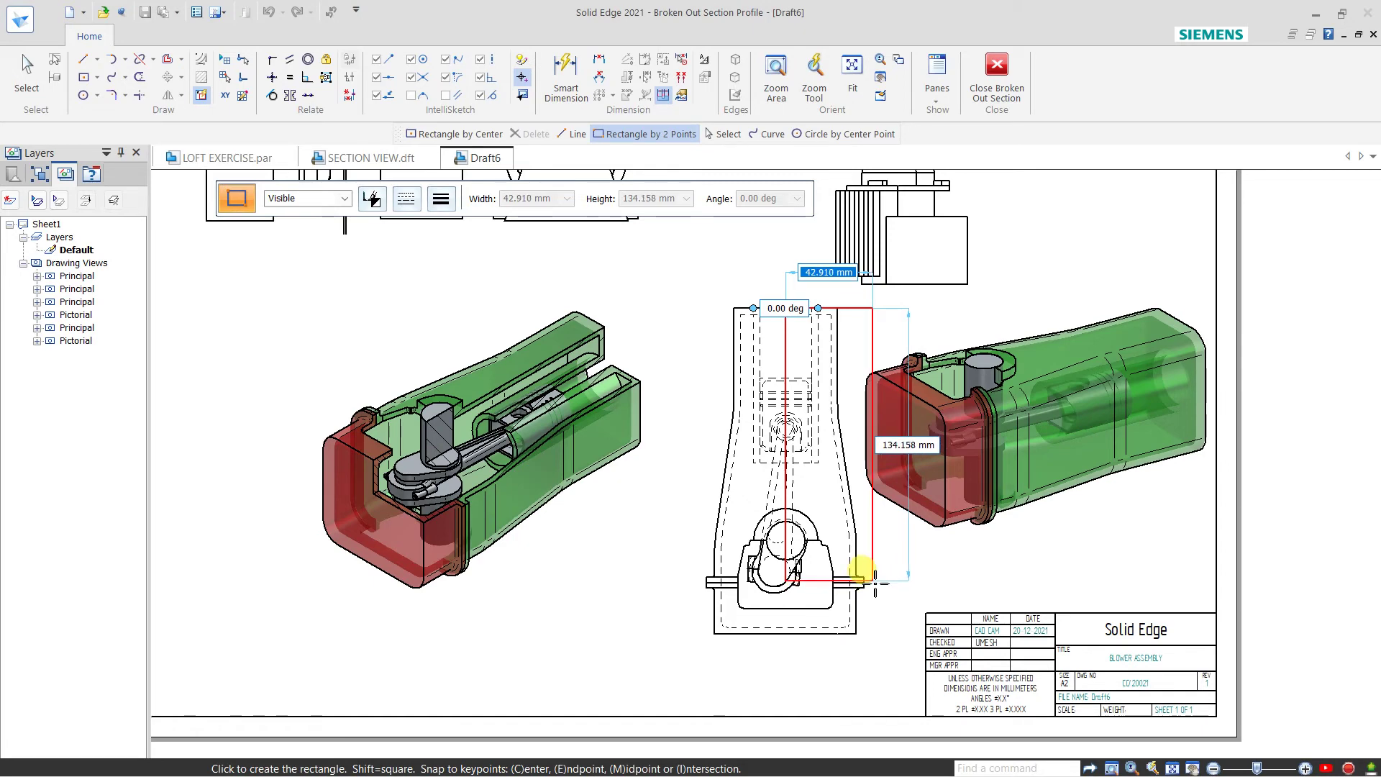
{"action": "left_click", "coordinate": [873, 580]}
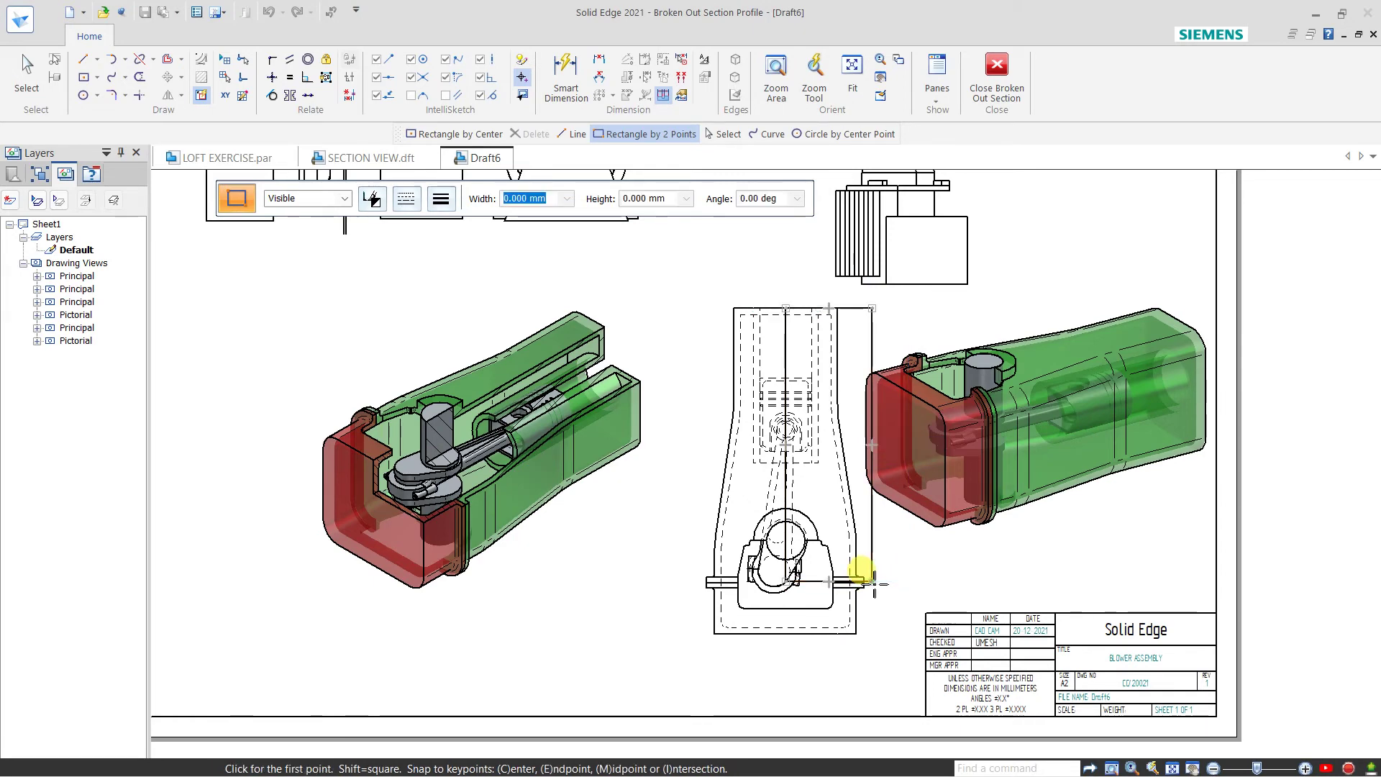
{"action": "left_click", "coordinate": [987, 68]}
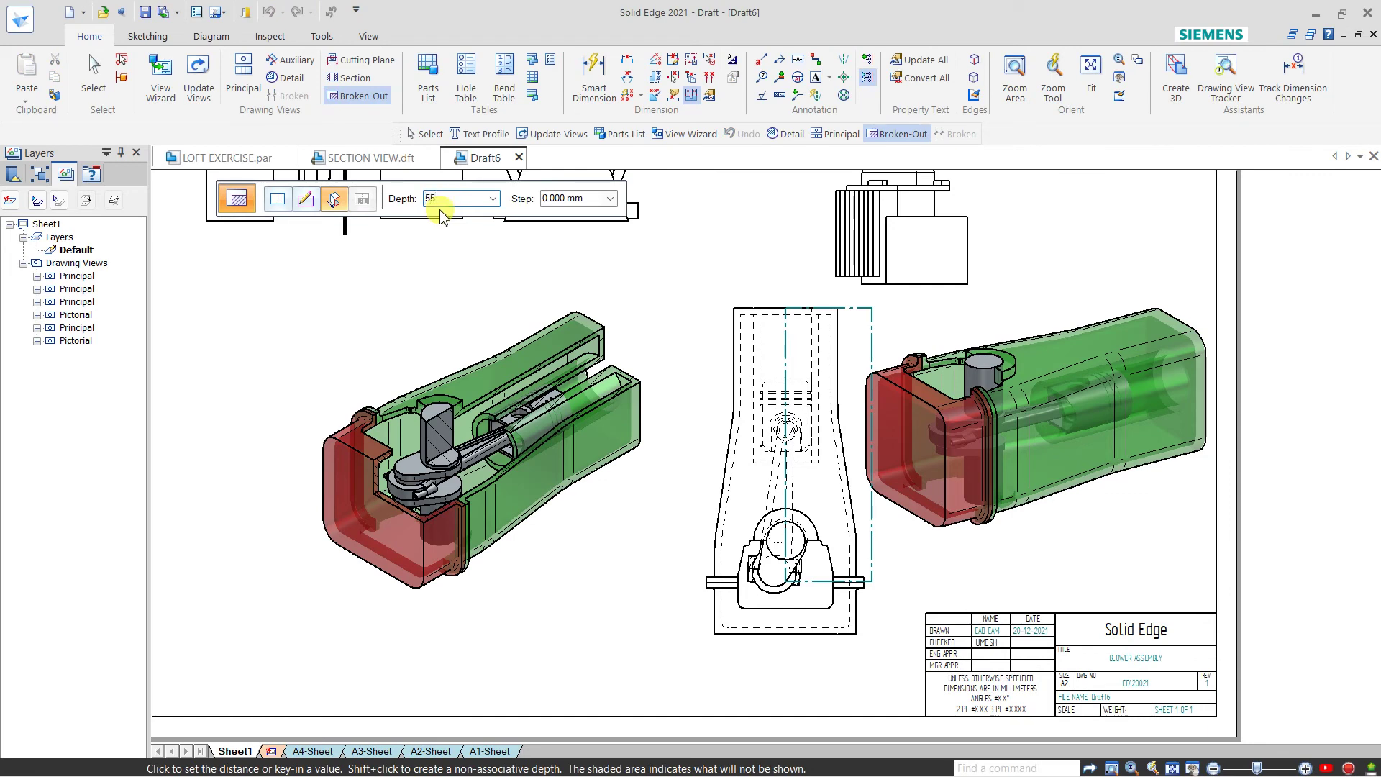
Set a 55 mm depth, apply the cut to the right isometric view, and exit the command.
{"action": "type", "text": "55"}
{"action": "key", "text": "Return"}
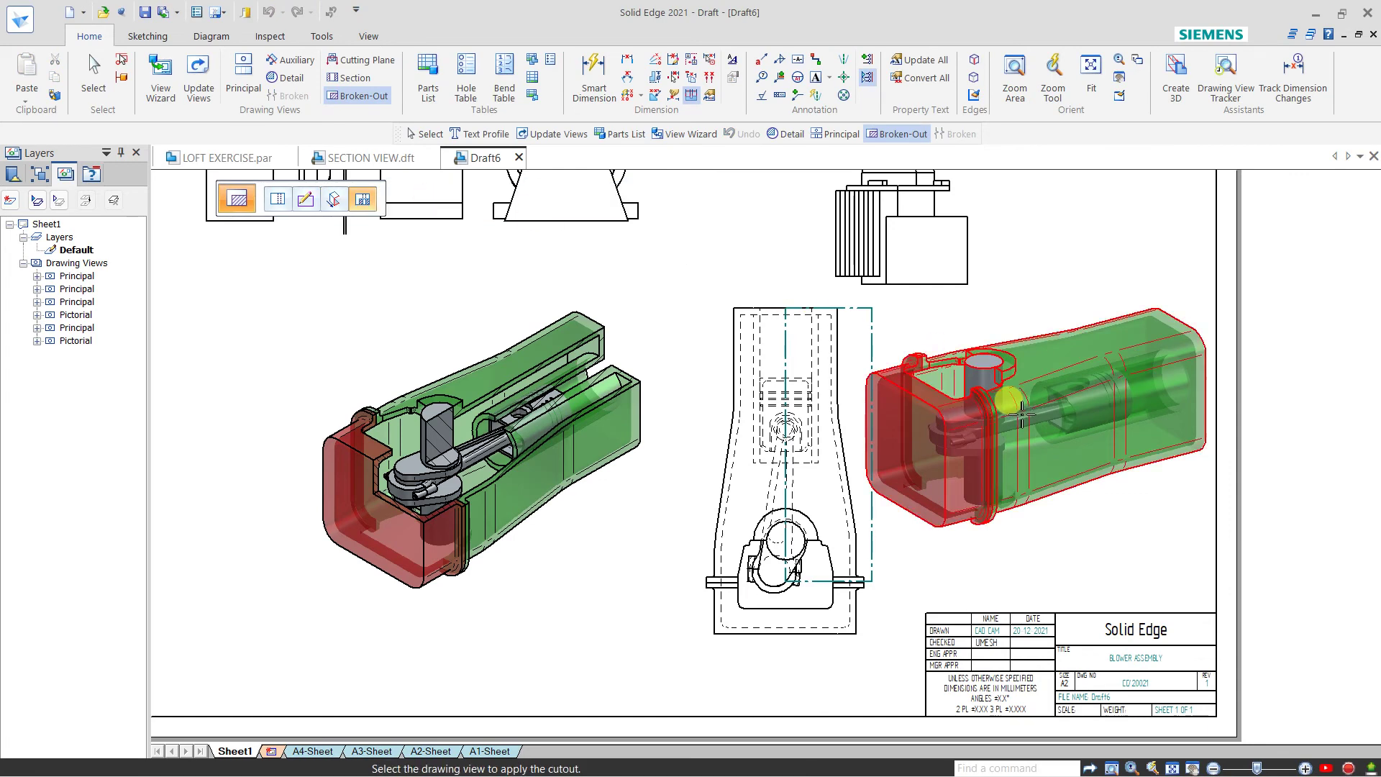
{"action": "left_click", "coordinate": [1047, 438]}
{"action": "key", "text": "Escape"}
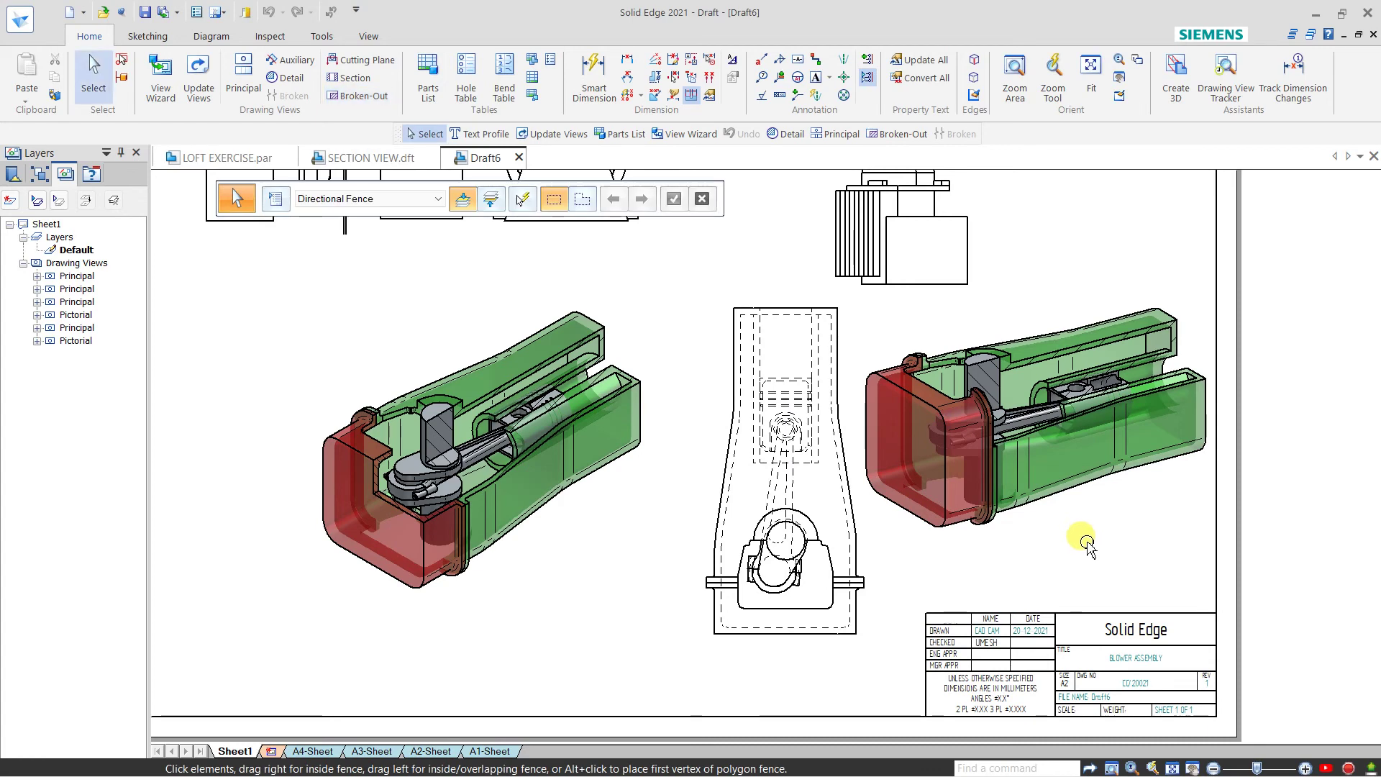
{"action": "key", "text": "Escape"}
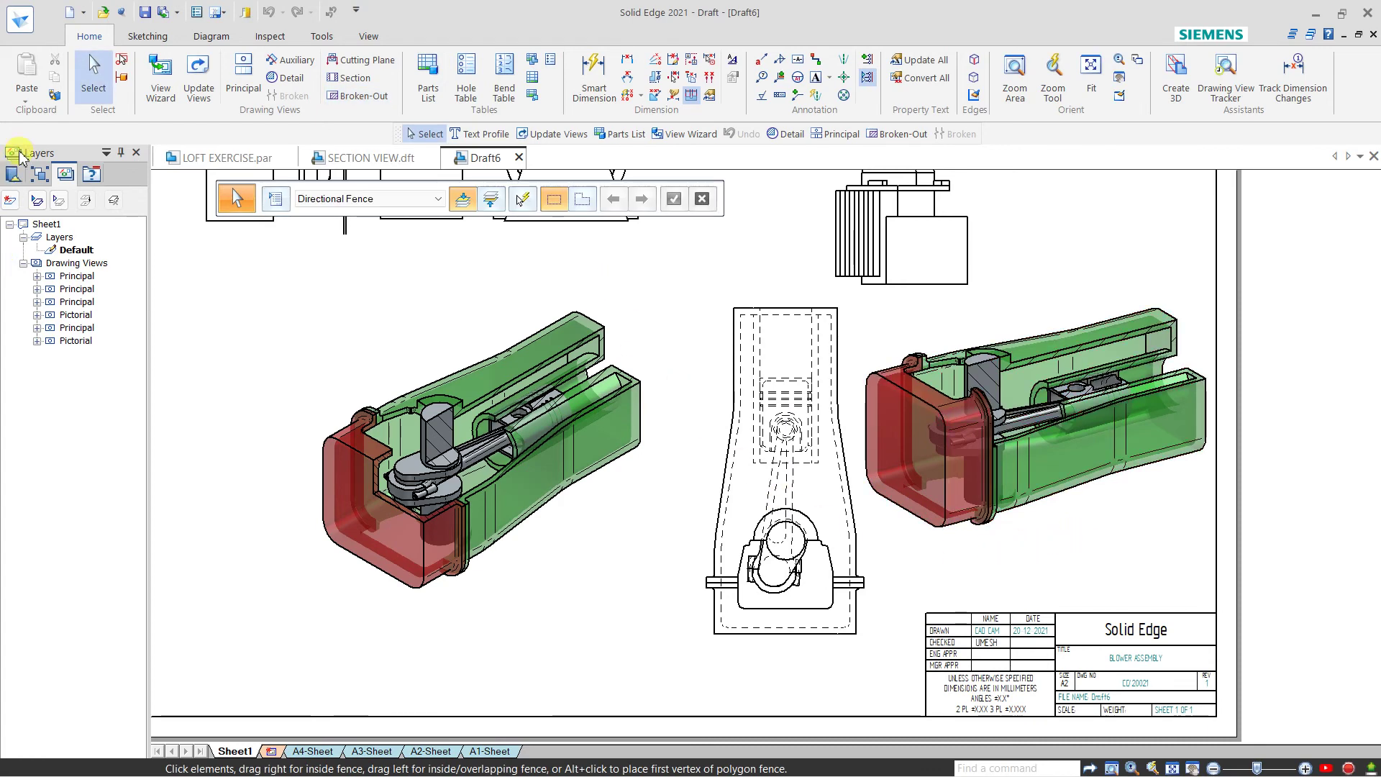